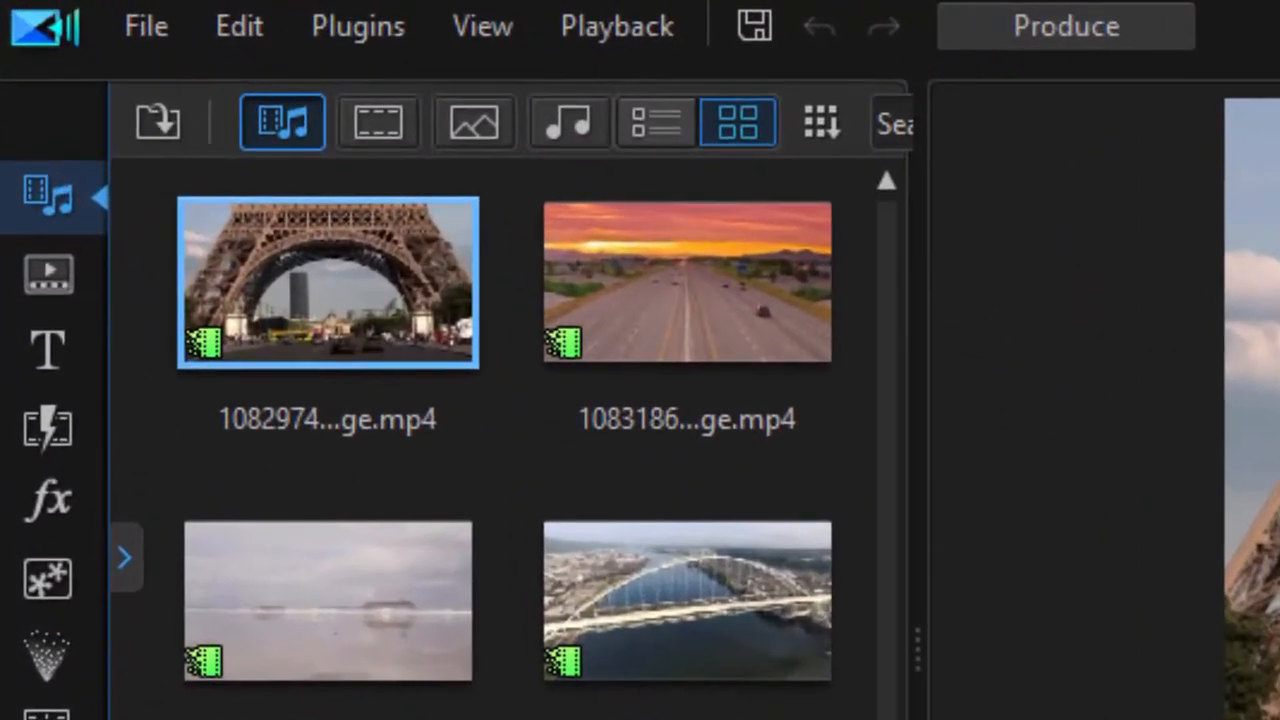
Step: Open the AI Sky Replacement plugin and look over the available sky images
click(371, 40)
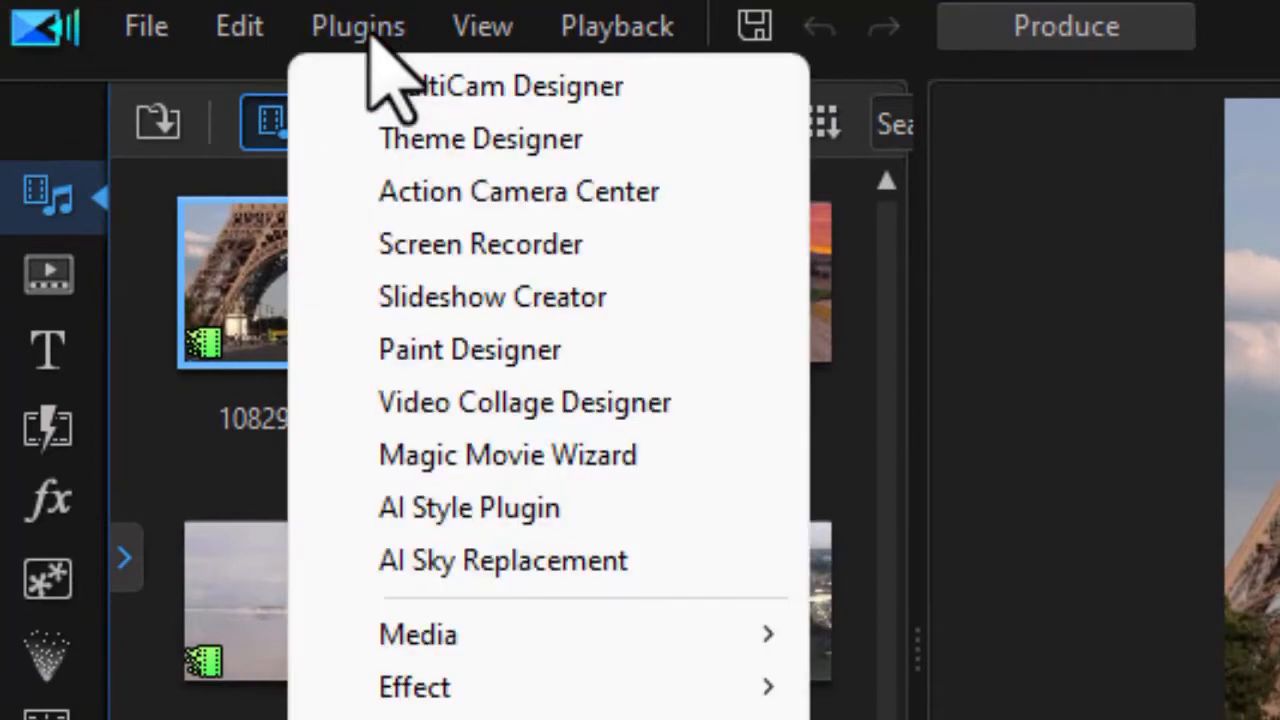
click(700, 562)
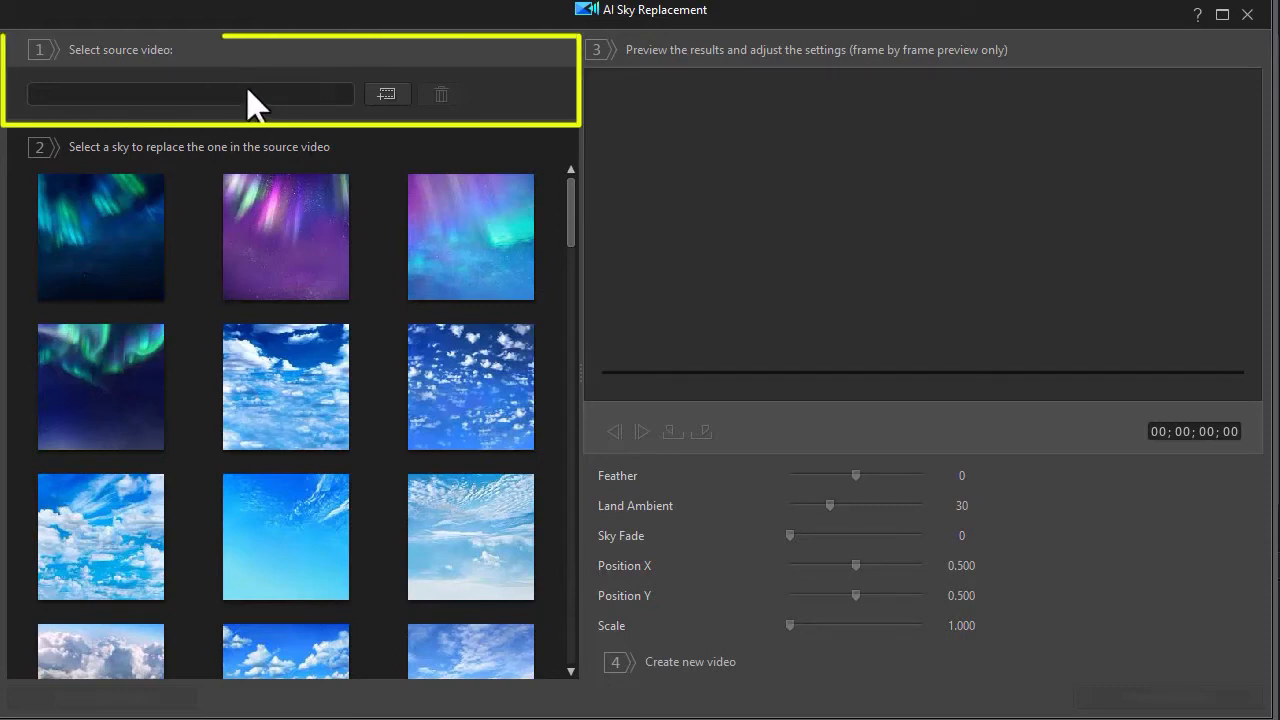
mouse_move(571, 251)
mouse_down()
mouse_move(568, 466)
mouse_move(571, 234)
mouse_up()
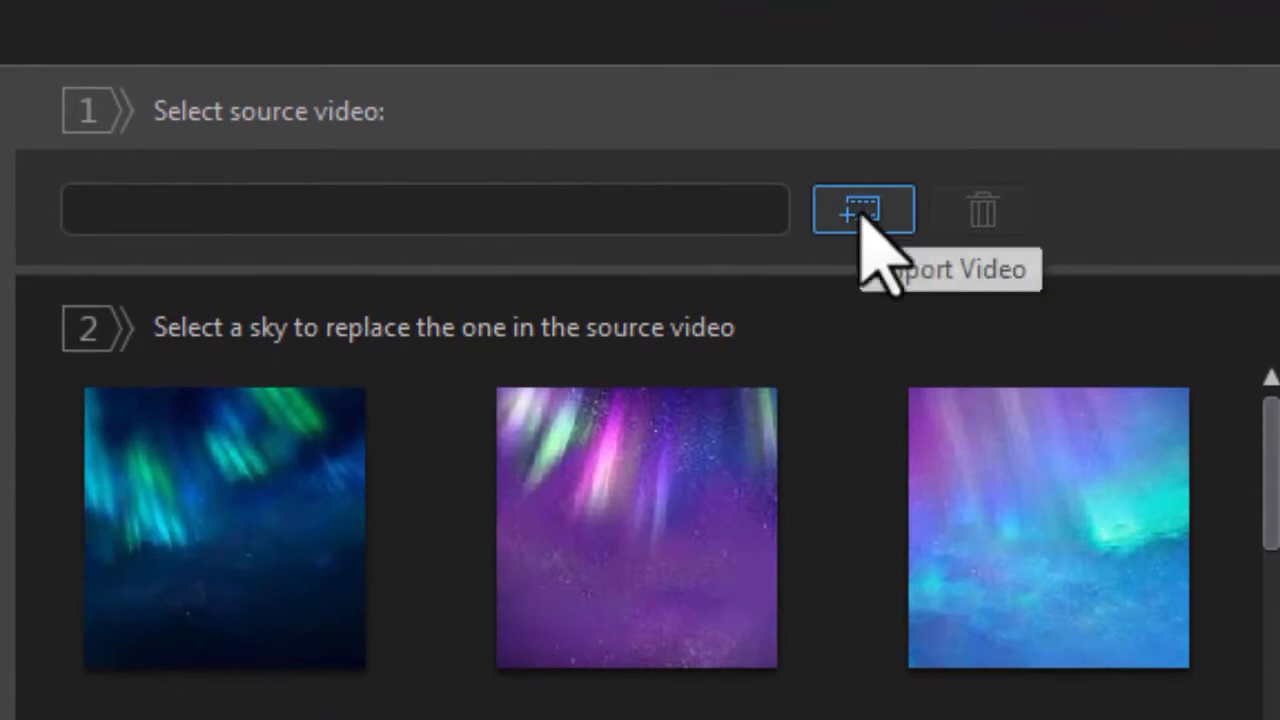
Step: Import the 1082974_underEiffel clip from the Media Room as the source video
click(886, 218)
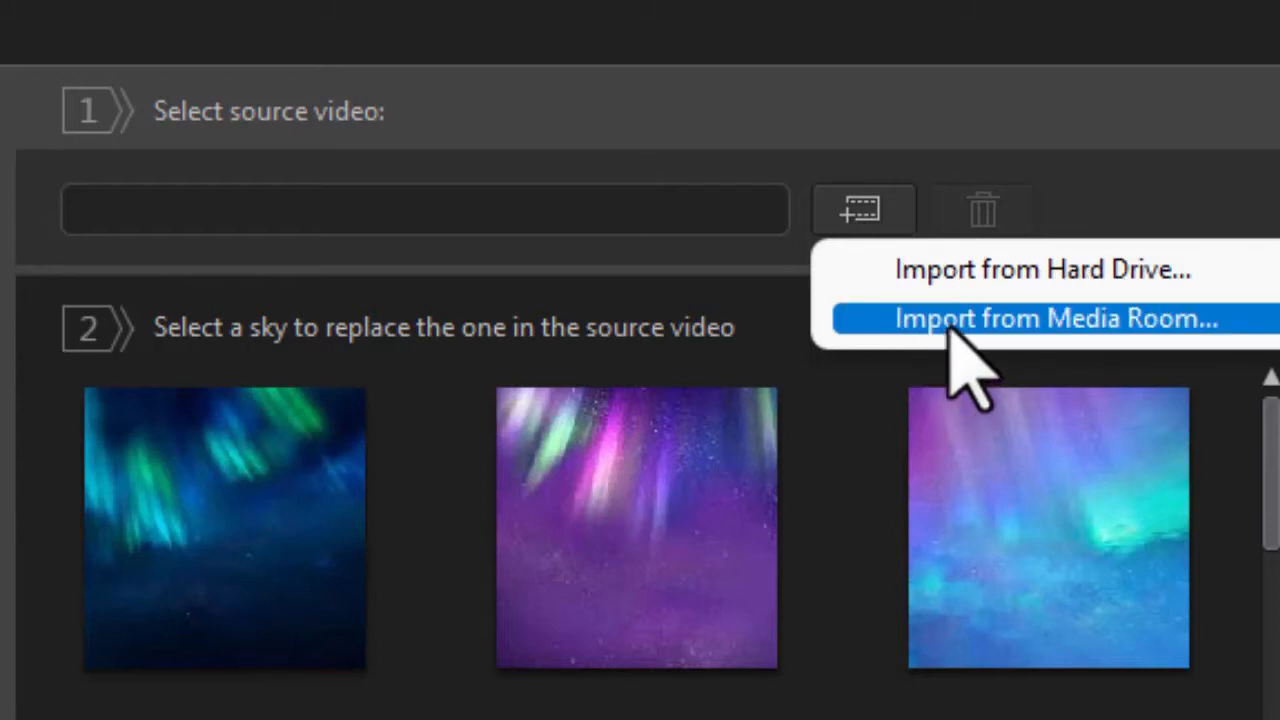
click(1030, 322)
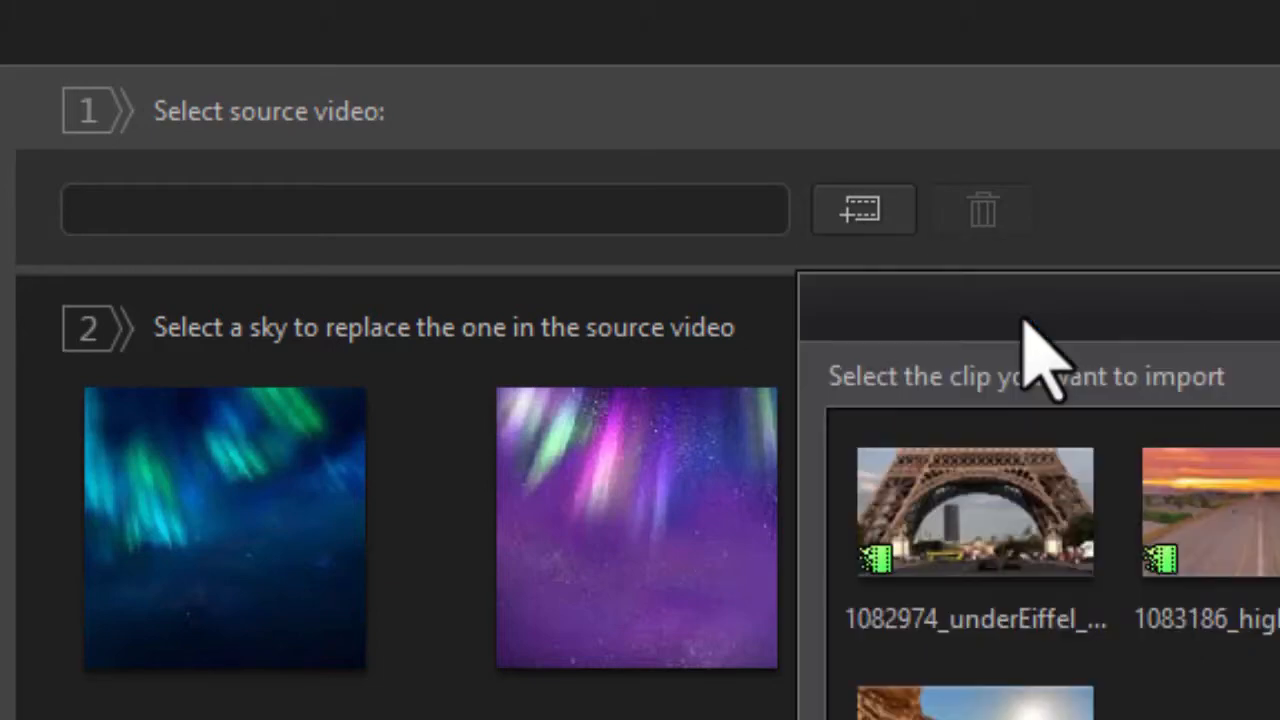
click(995, 484)
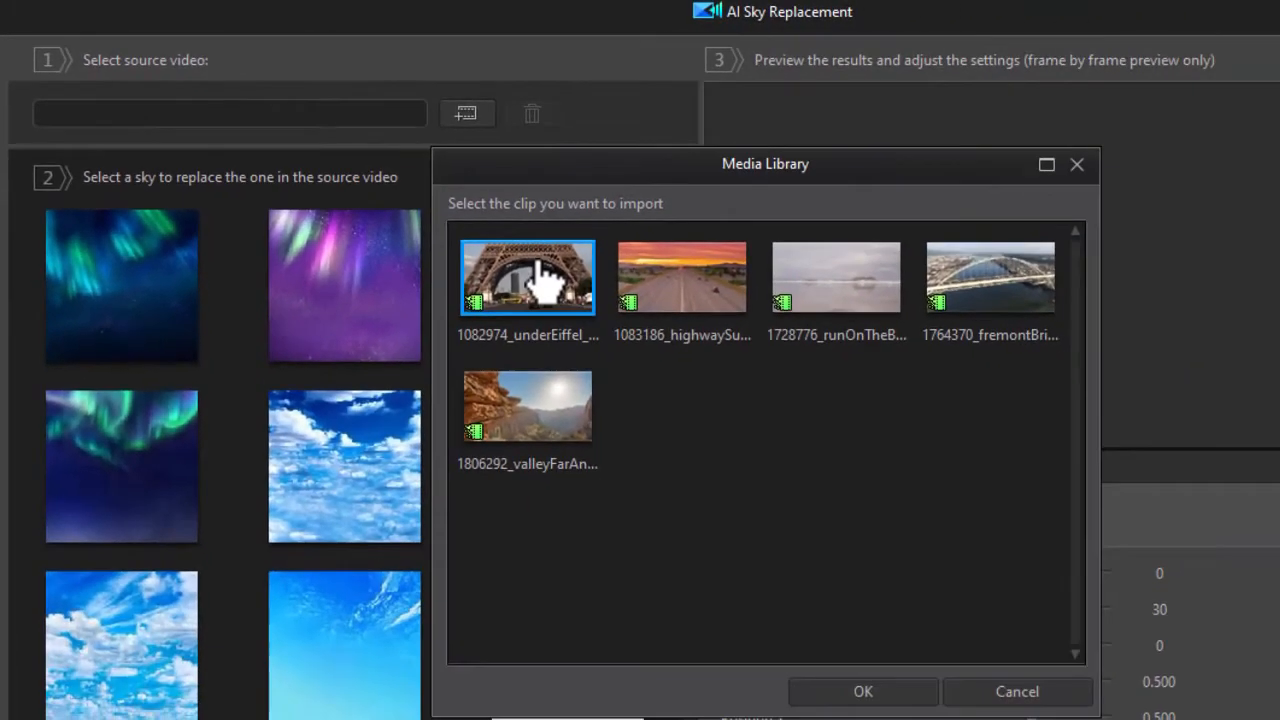
click(880, 690)
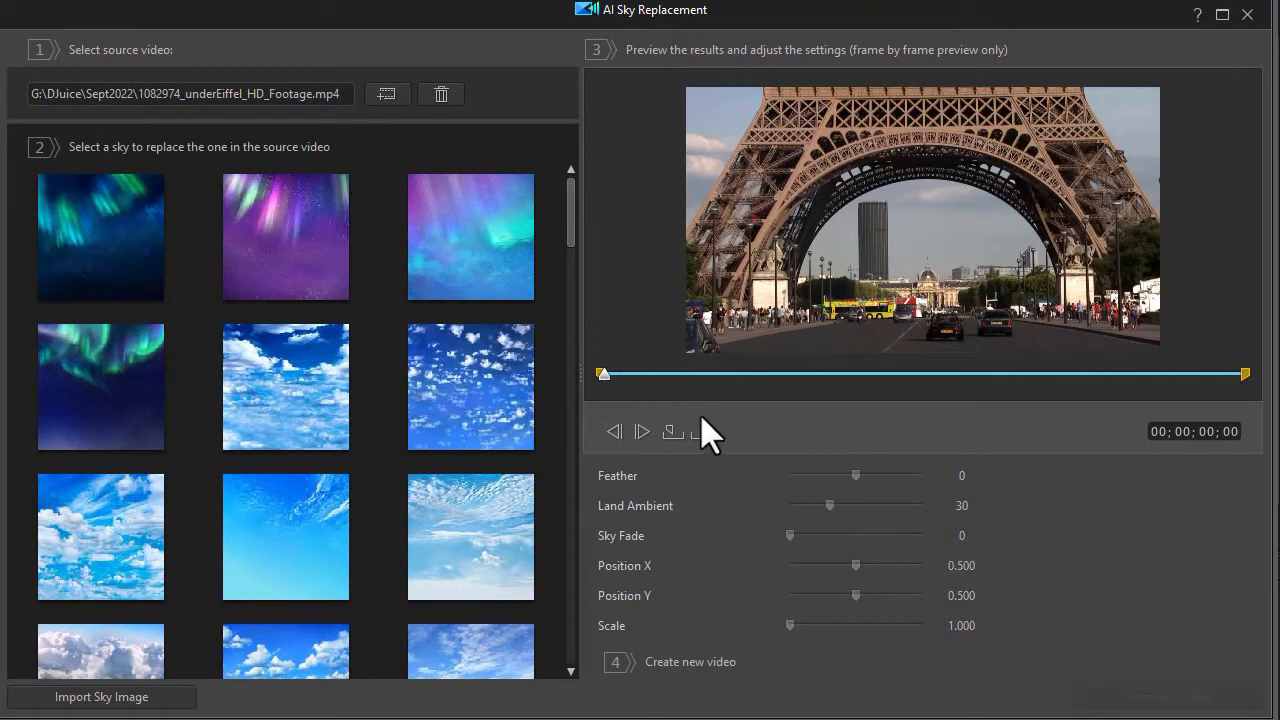
Step: Preview the source clip at several points along its length, including a few frames one by one
click(742, 374)
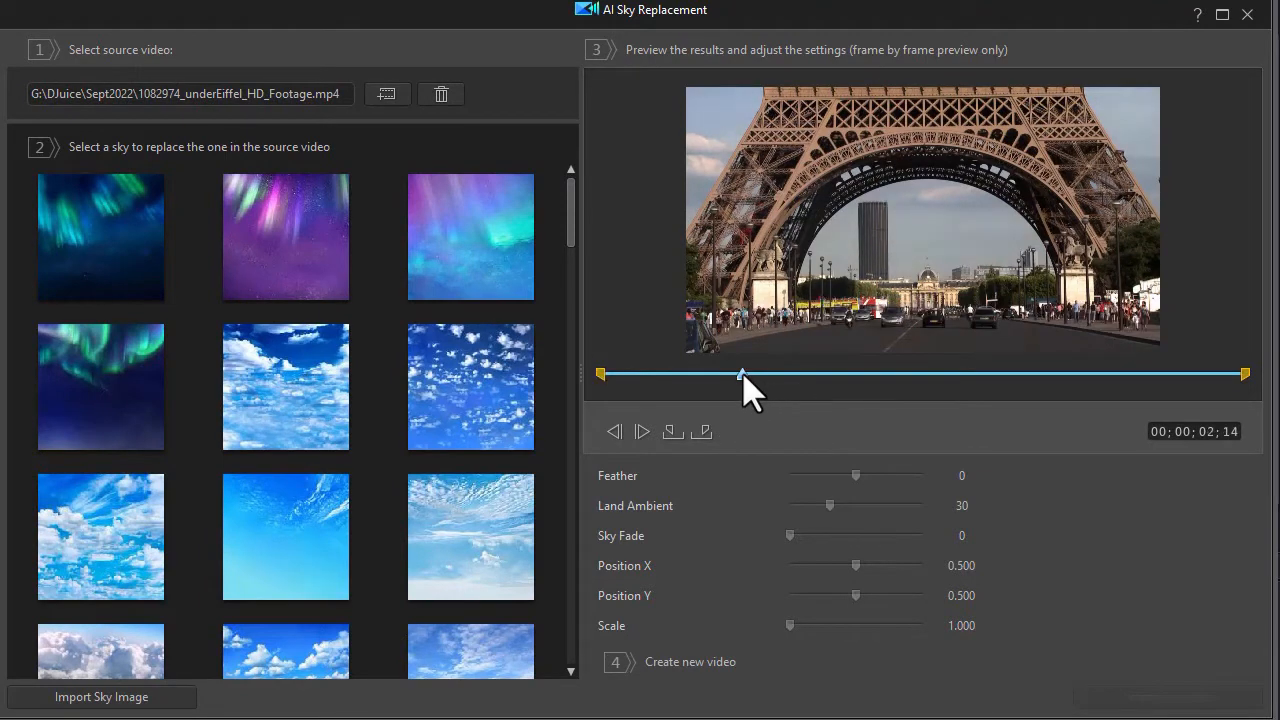
click(851, 374)
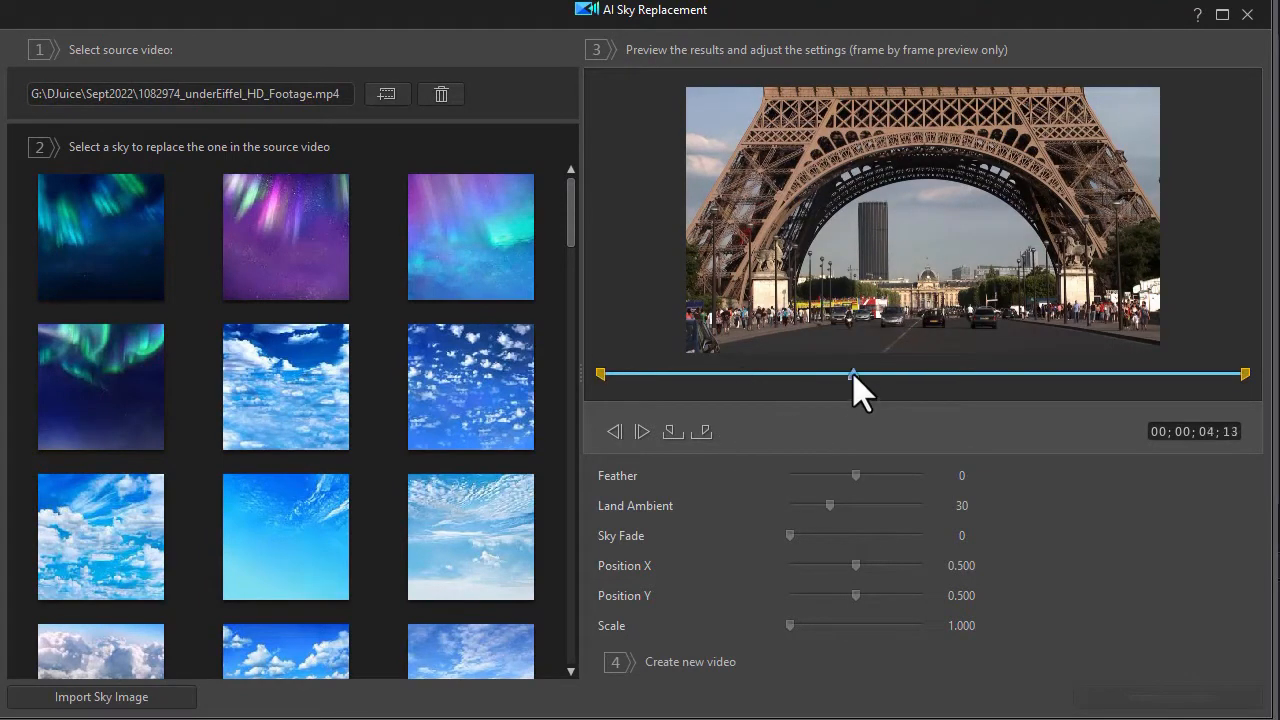
click(988, 374)
click(641, 436)
click(641, 436)
click(641, 436)
click(1138, 374)
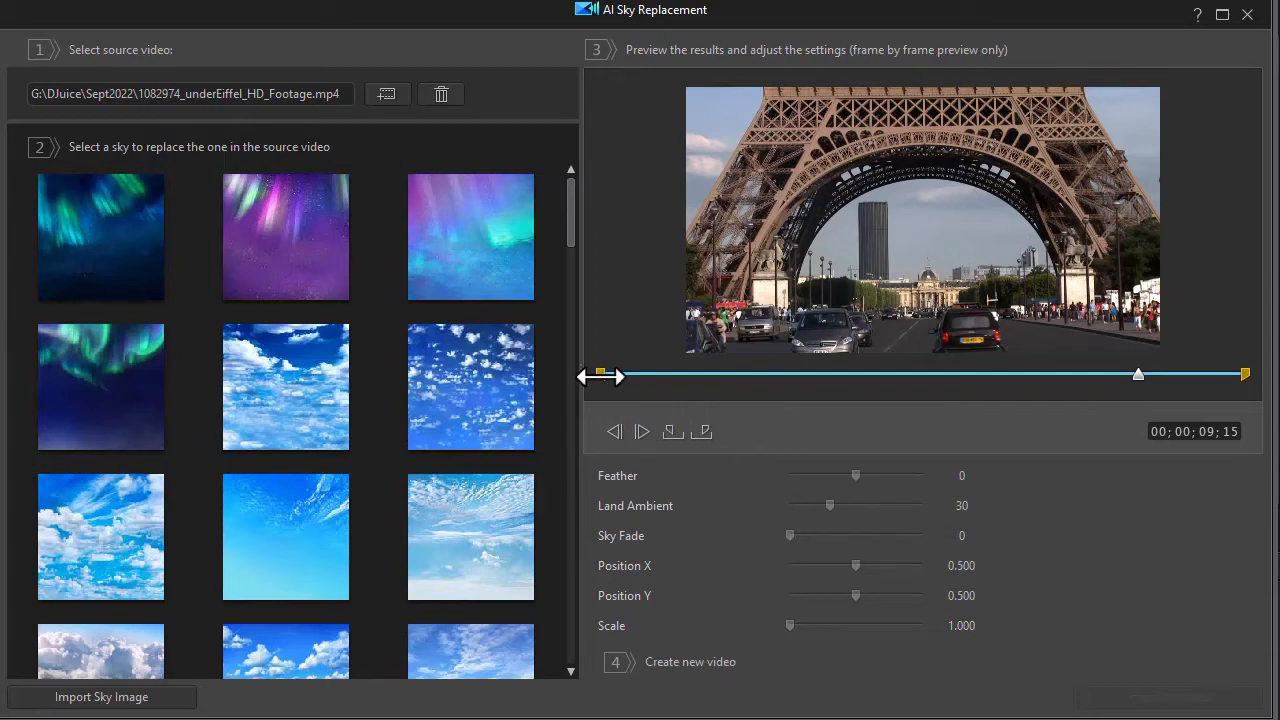
Step: Trim the source clip so that it runs from 00;00;00;00 to about 00;00;09;07
drag(598, 374, 681, 384)
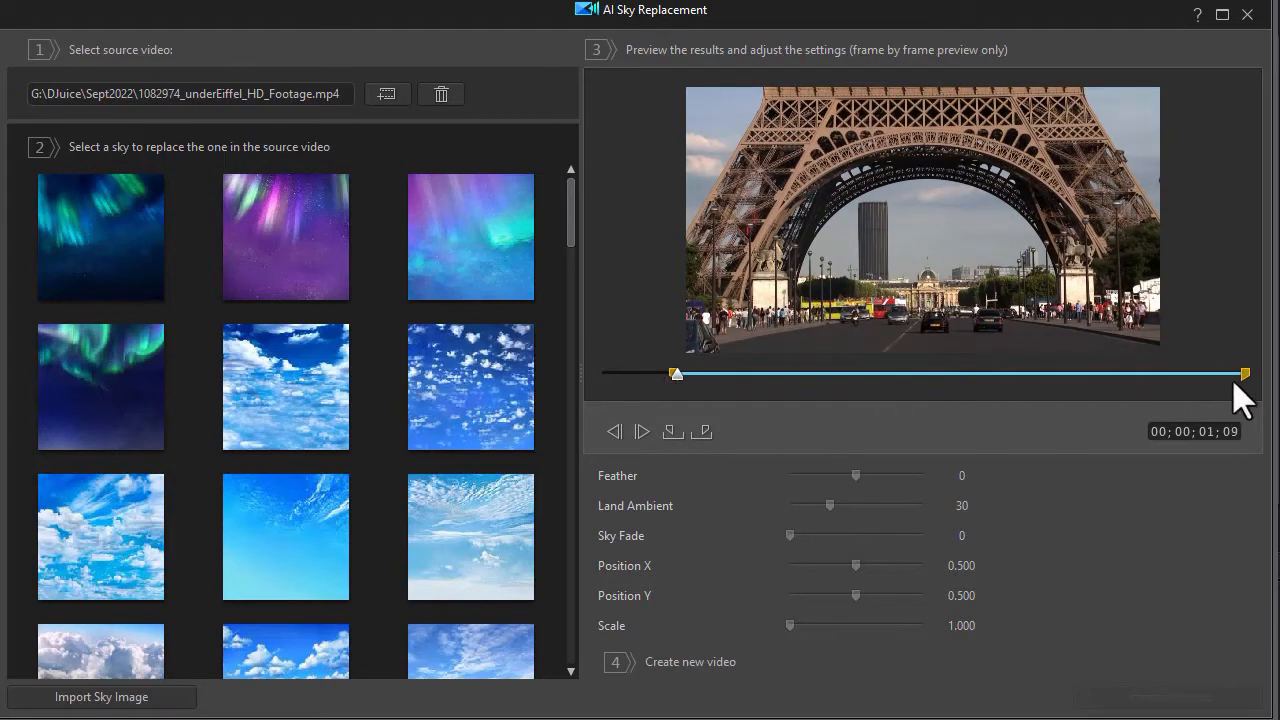
mouse_move(1241, 378)
mouse_down()
mouse_move(1183, 394)
mouse_move(1097, 389)
mouse_move(1127, 388)
mouse_up()
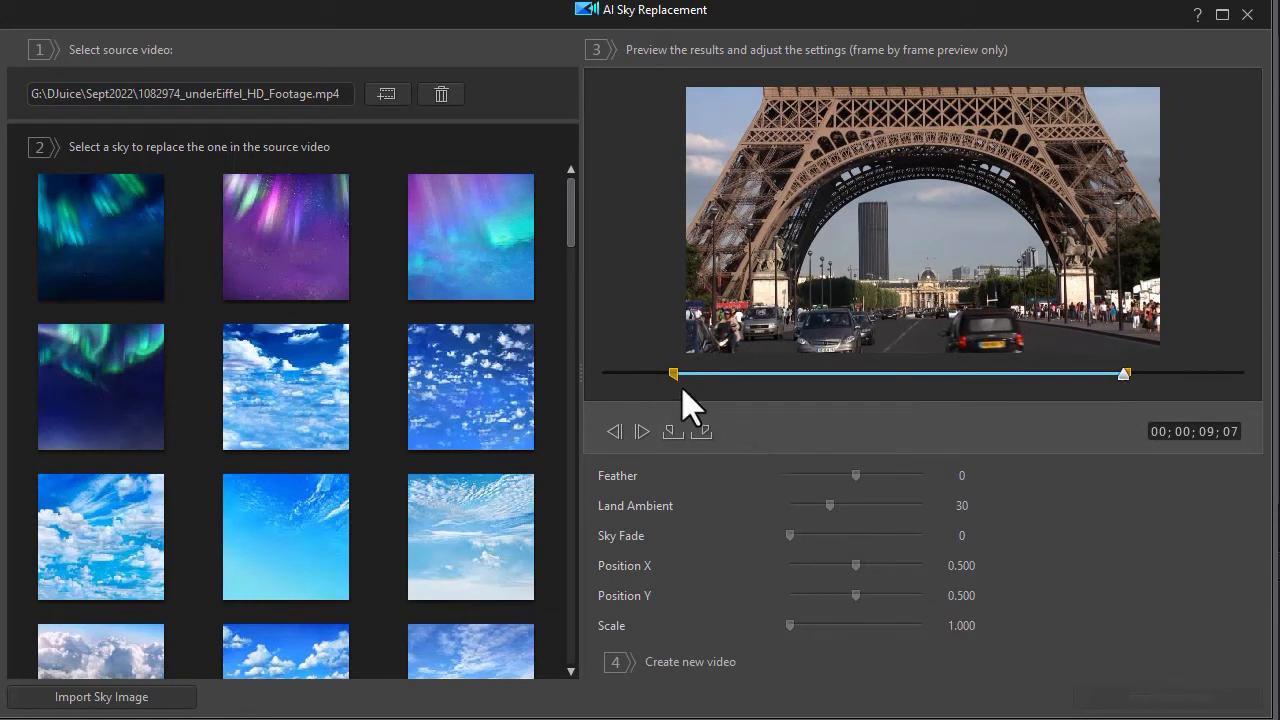
drag(670, 374, 563, 363)
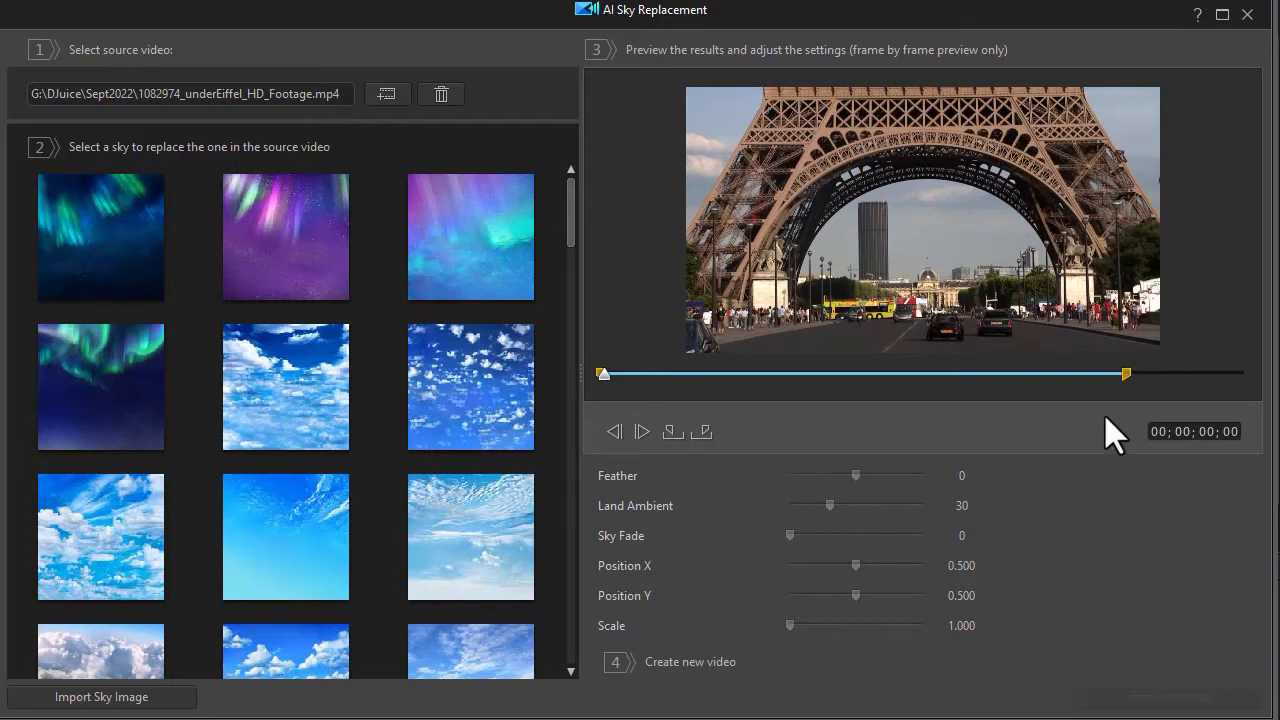
Step: Set the preview position to 00;00;01;25 and apply the bright blue sky filled with white clouds
click(707, 374)
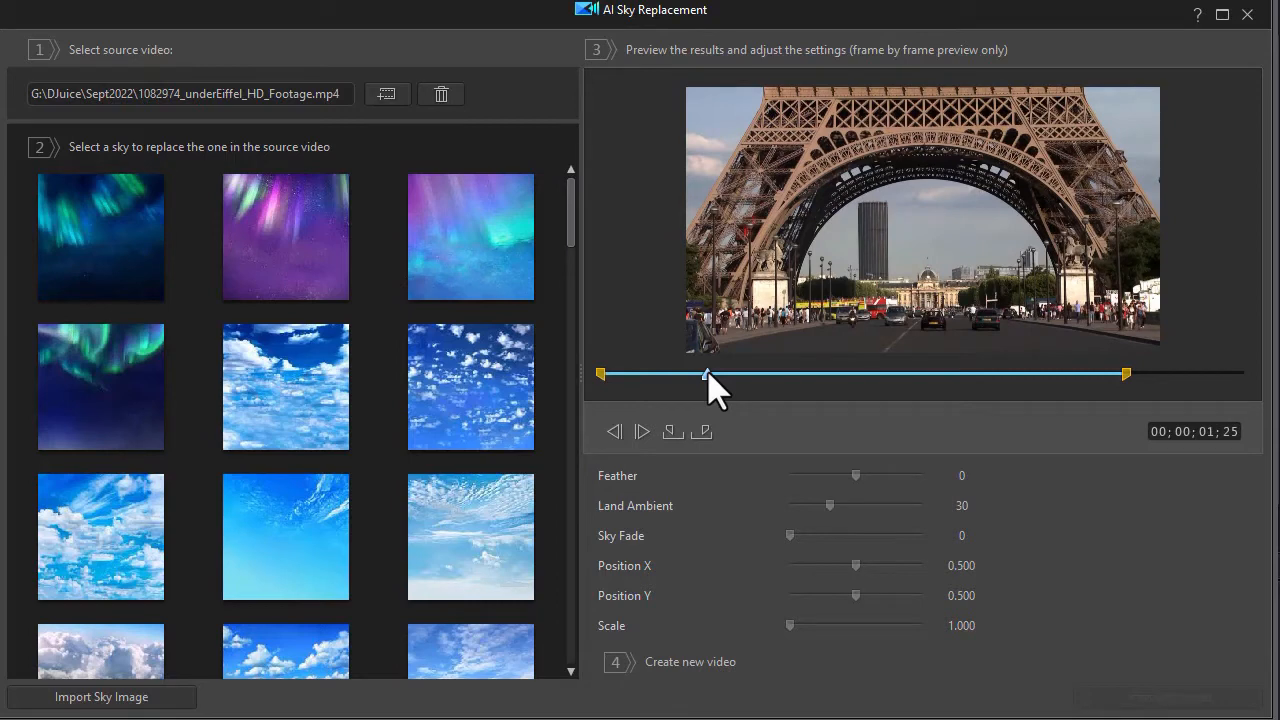
mouse_move(575, 228)
mouse_down()
mouse_move(578, 276)
mouse_move(577, 242)
mouse_up()
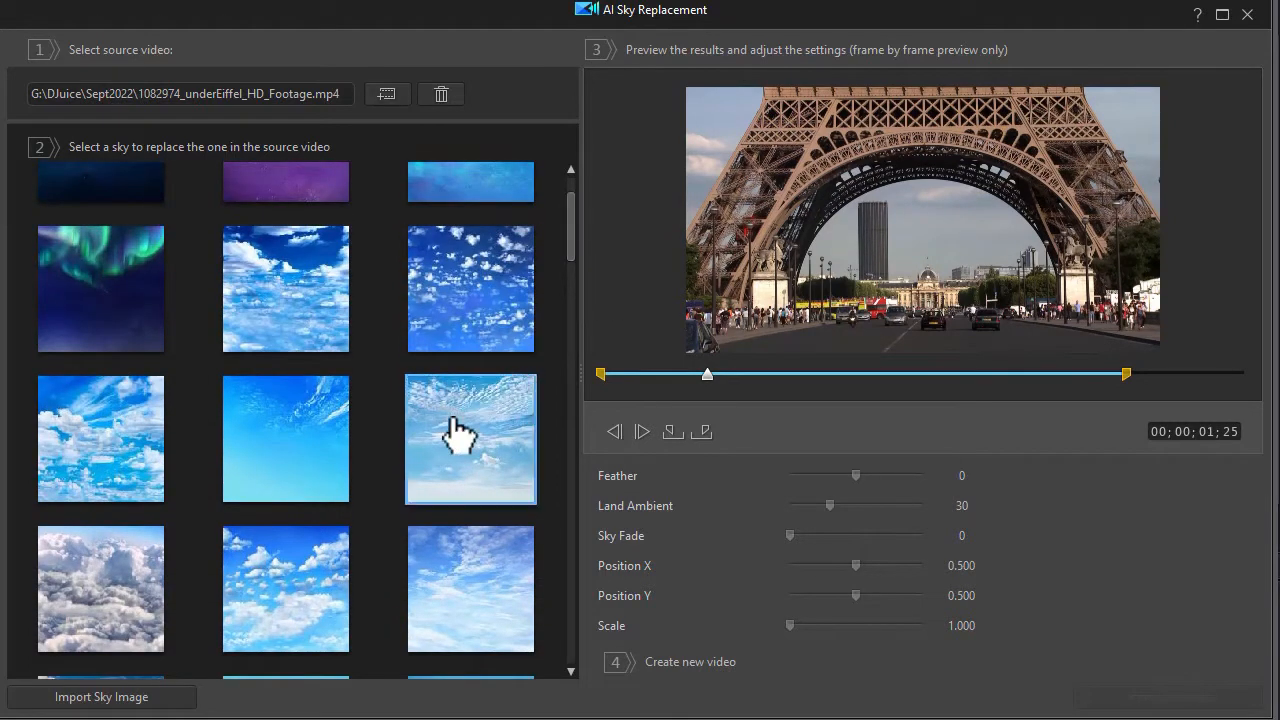
click(115, 443)
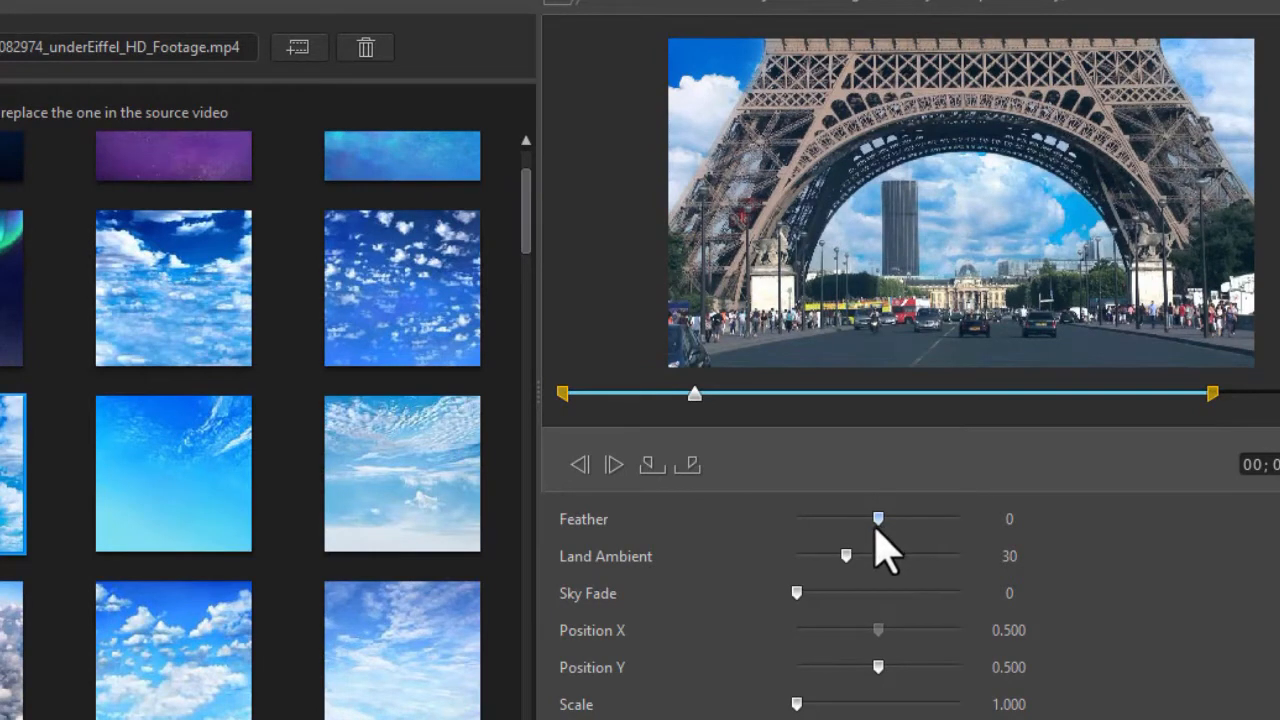
Step: Try the sky's Feather at -100 and 100, and set it to -8
drag(878, 520, 765, 505)
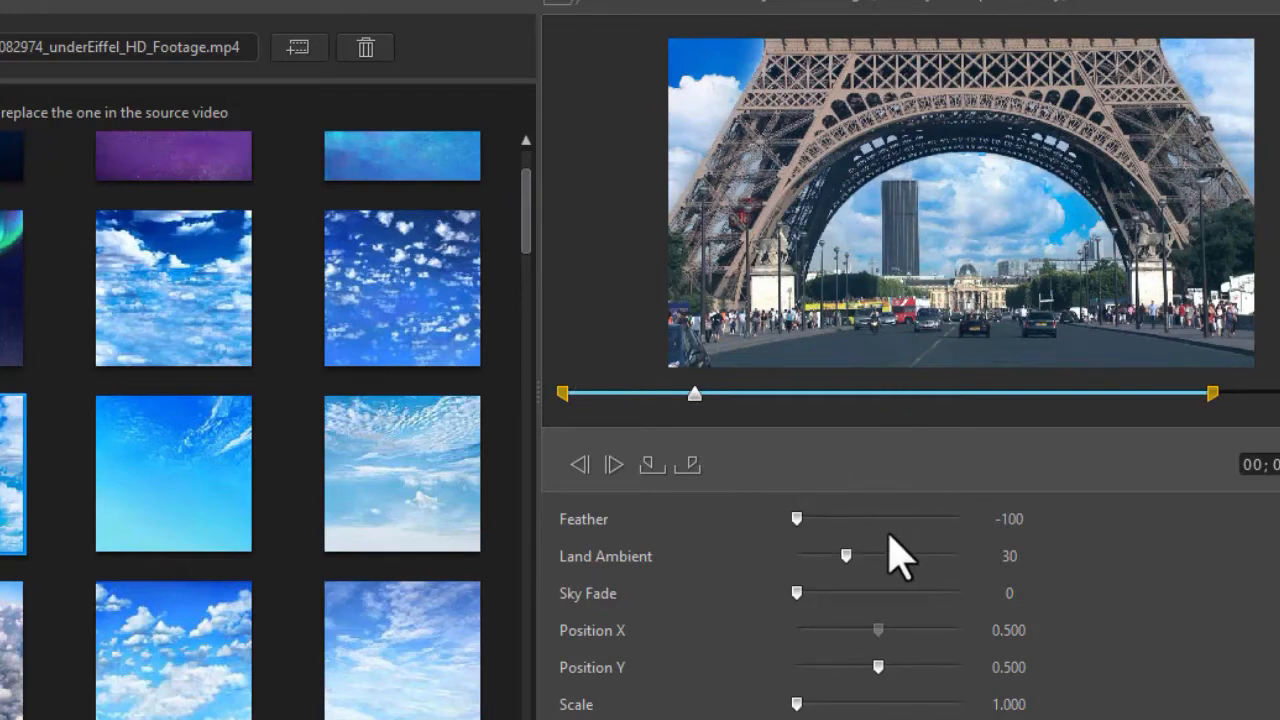
drag(795, 520, 978, 541)
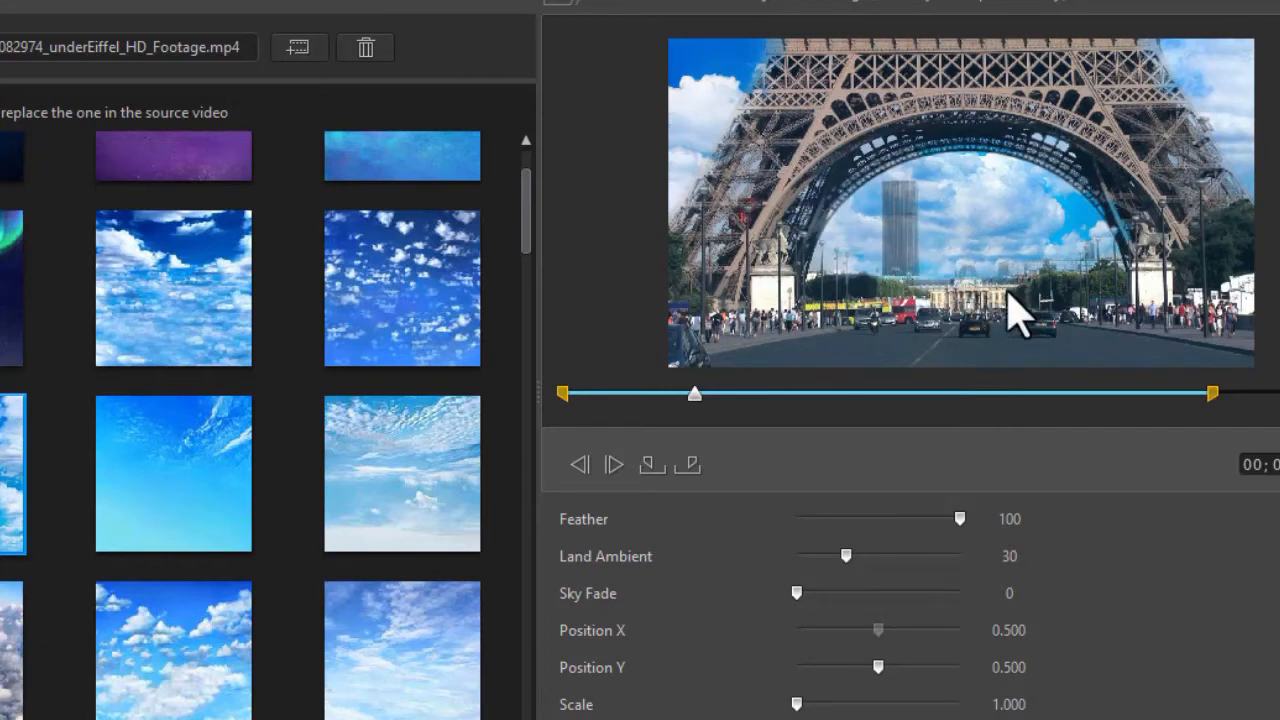
drag(960, 518, 876, 518)
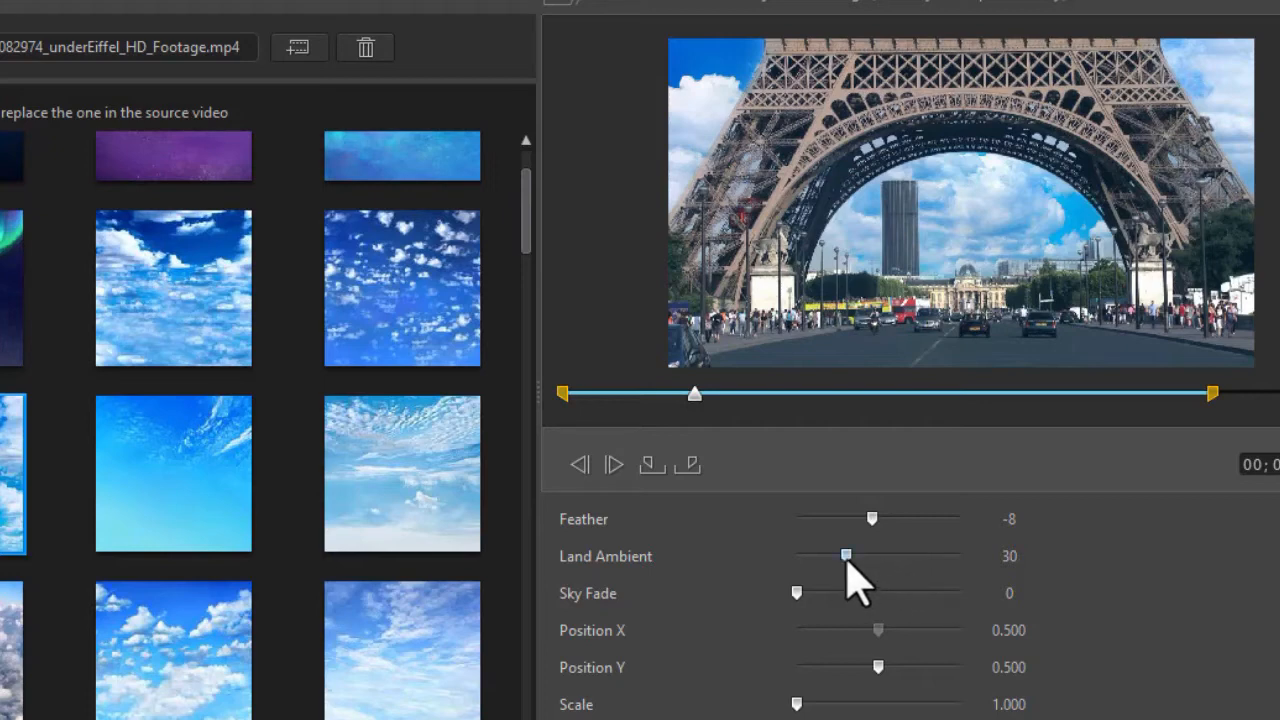
Step: Try Land Ambient at 0, 100 and 40, and return it to 30
drag(824, 556, 766, 558)
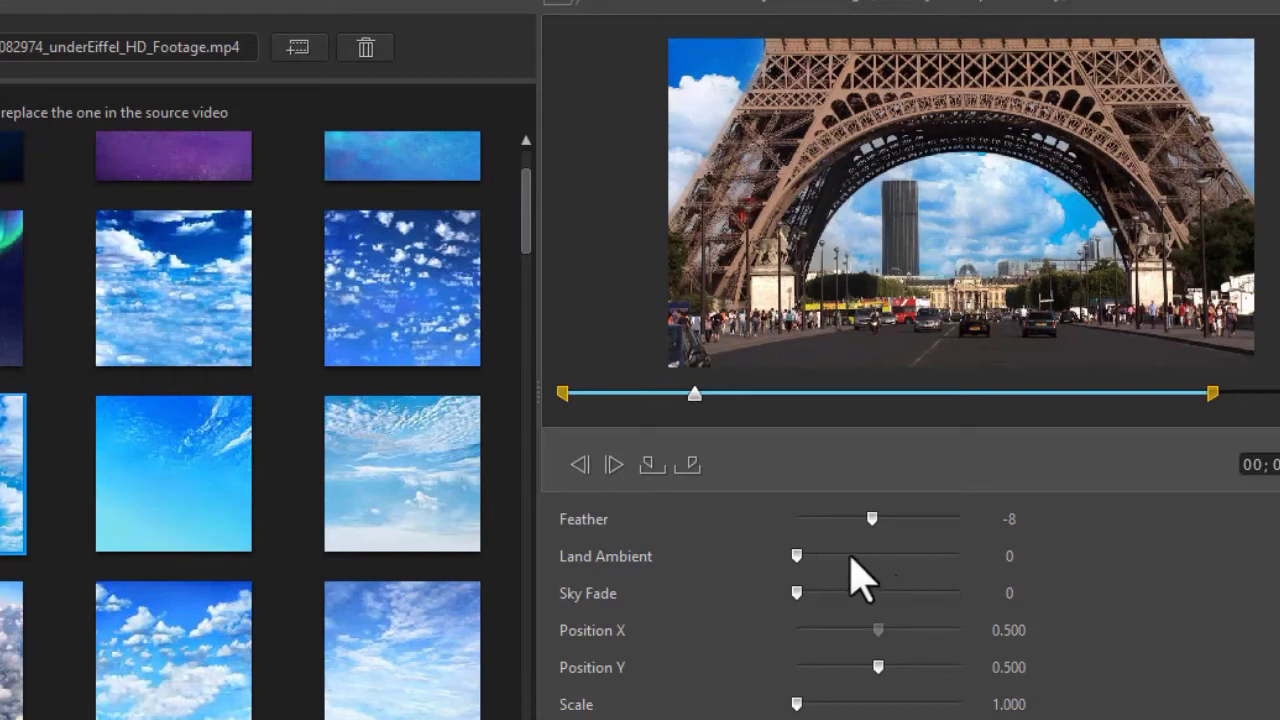
drag(796, 556, 969, 576)
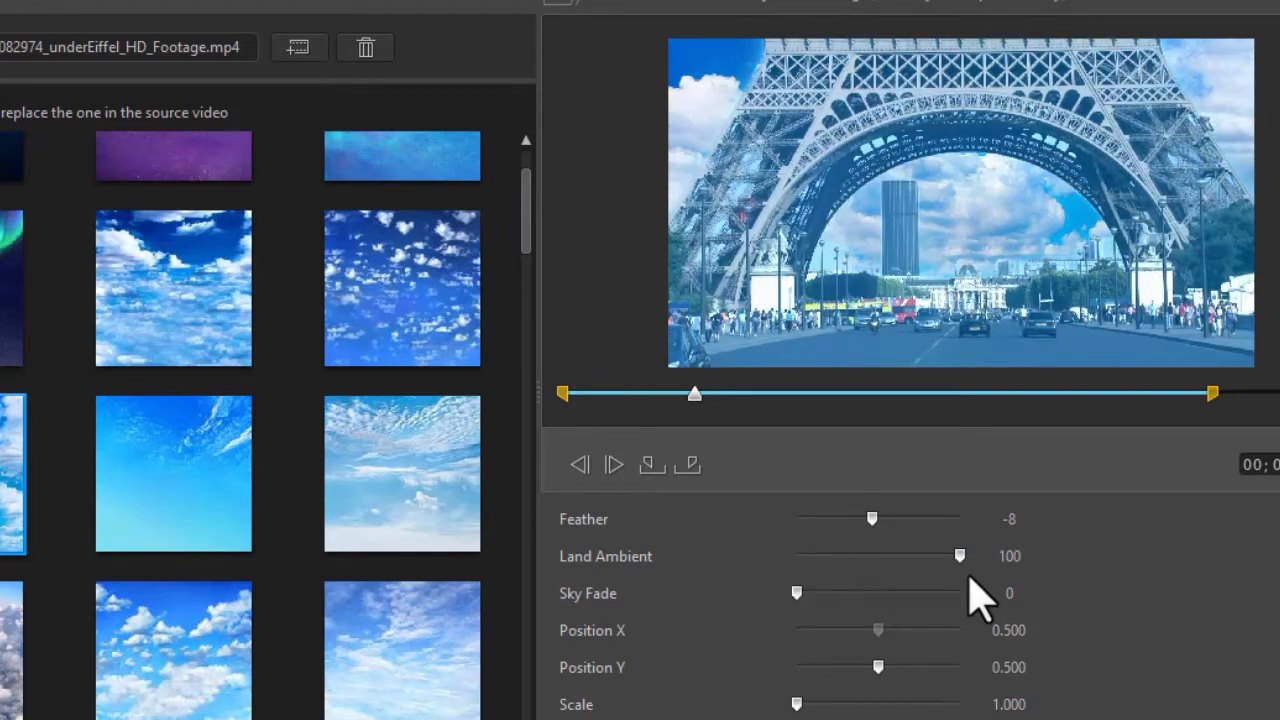
drag(960, 562, 861, 558)
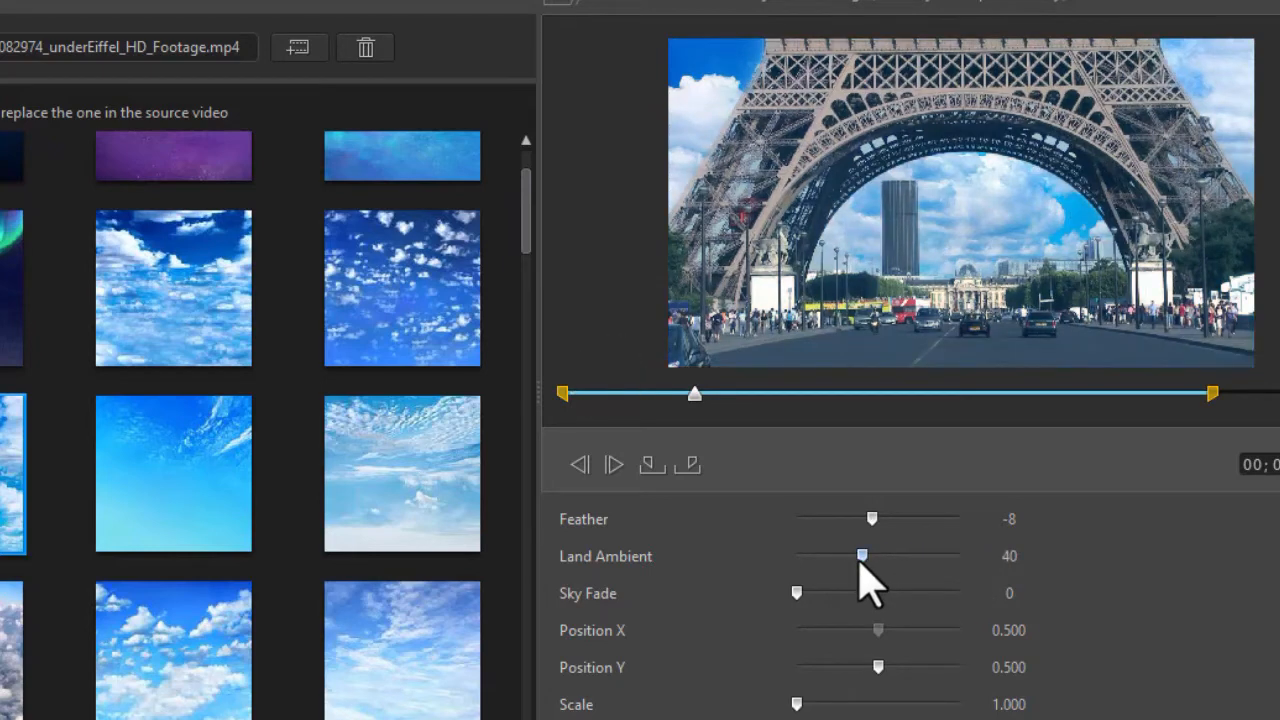
drag(859, 558, 843, 560)
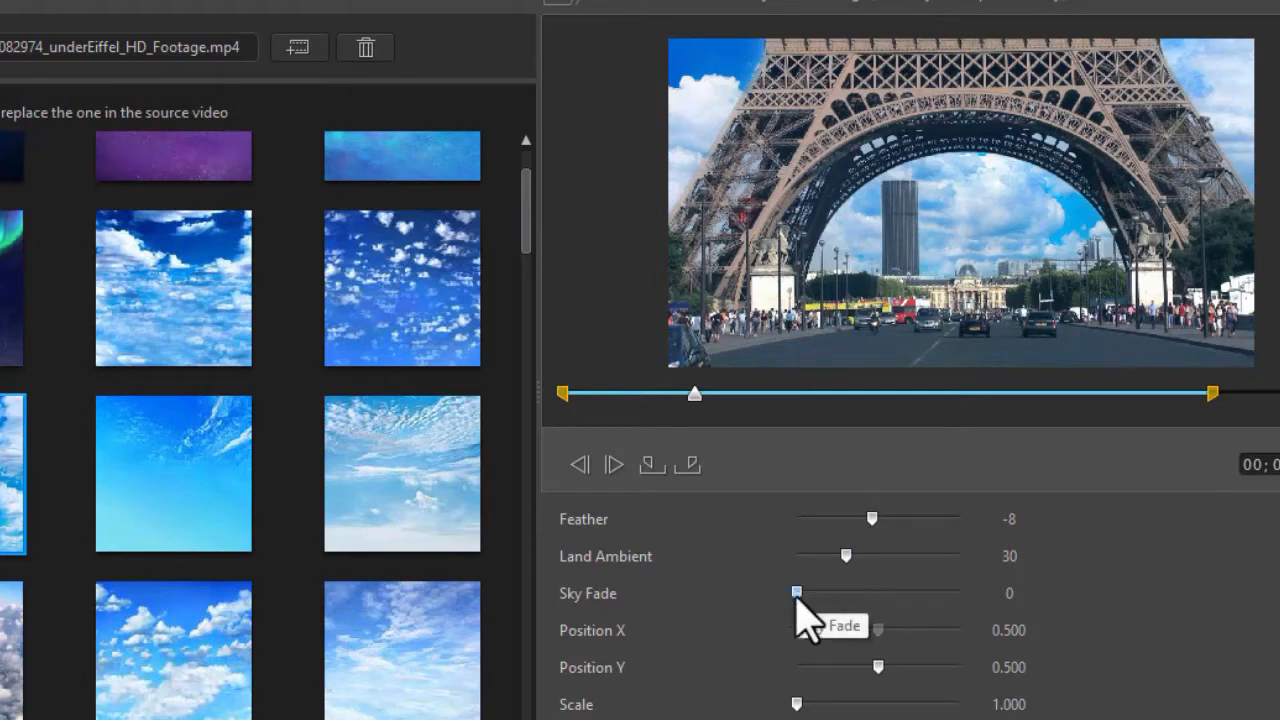
Step: Try Sky Fade at 100 and set it to 17
drag(797, 593, 1006, 623)
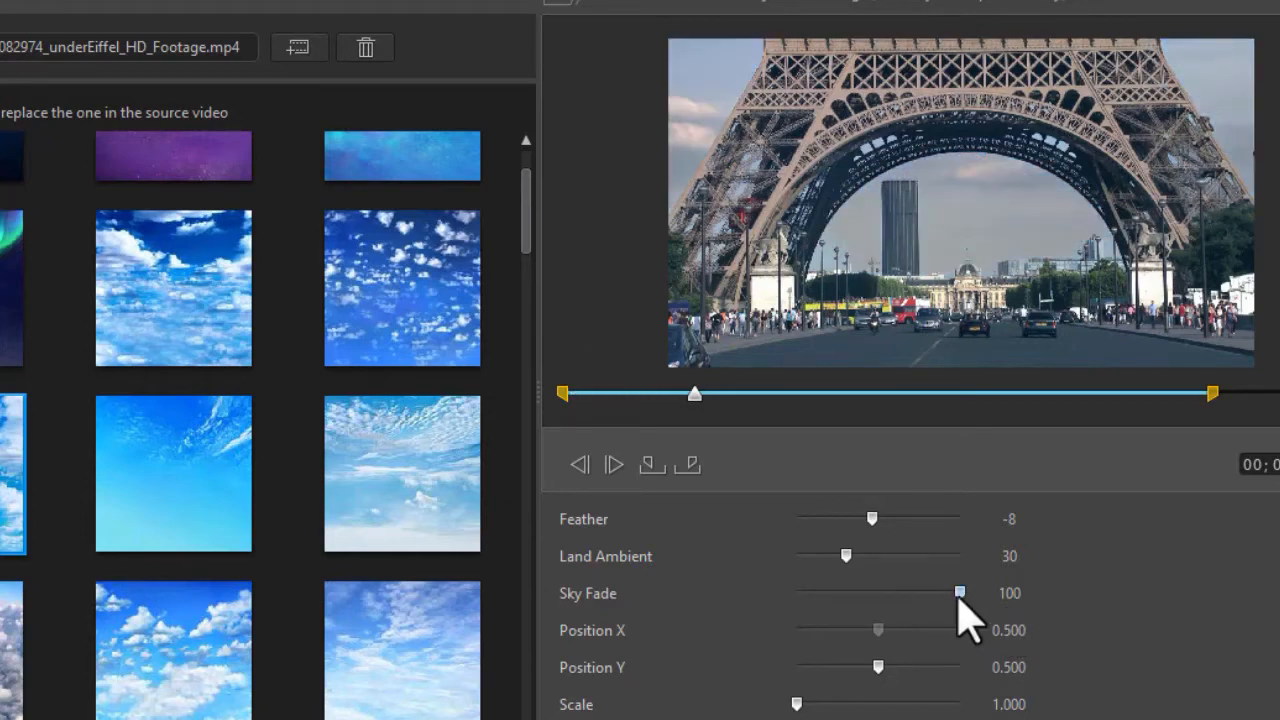
drag(959, 600, 824, 592)
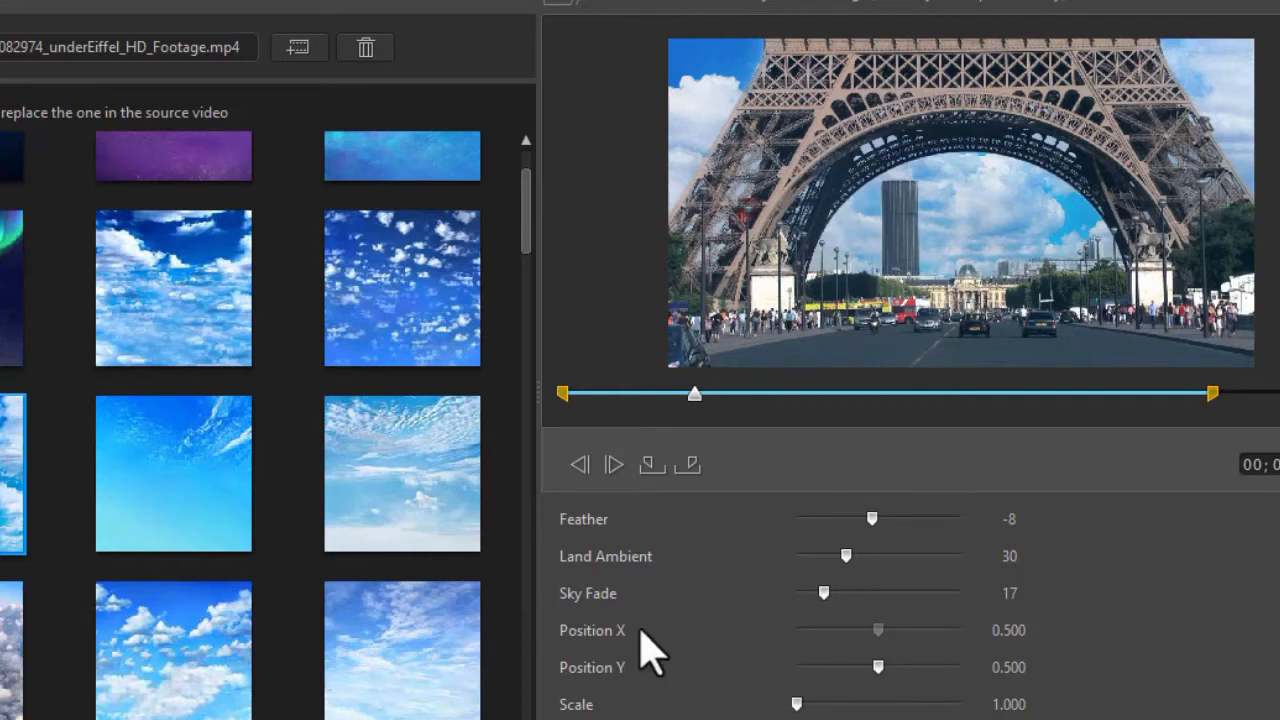
click(392, 540)
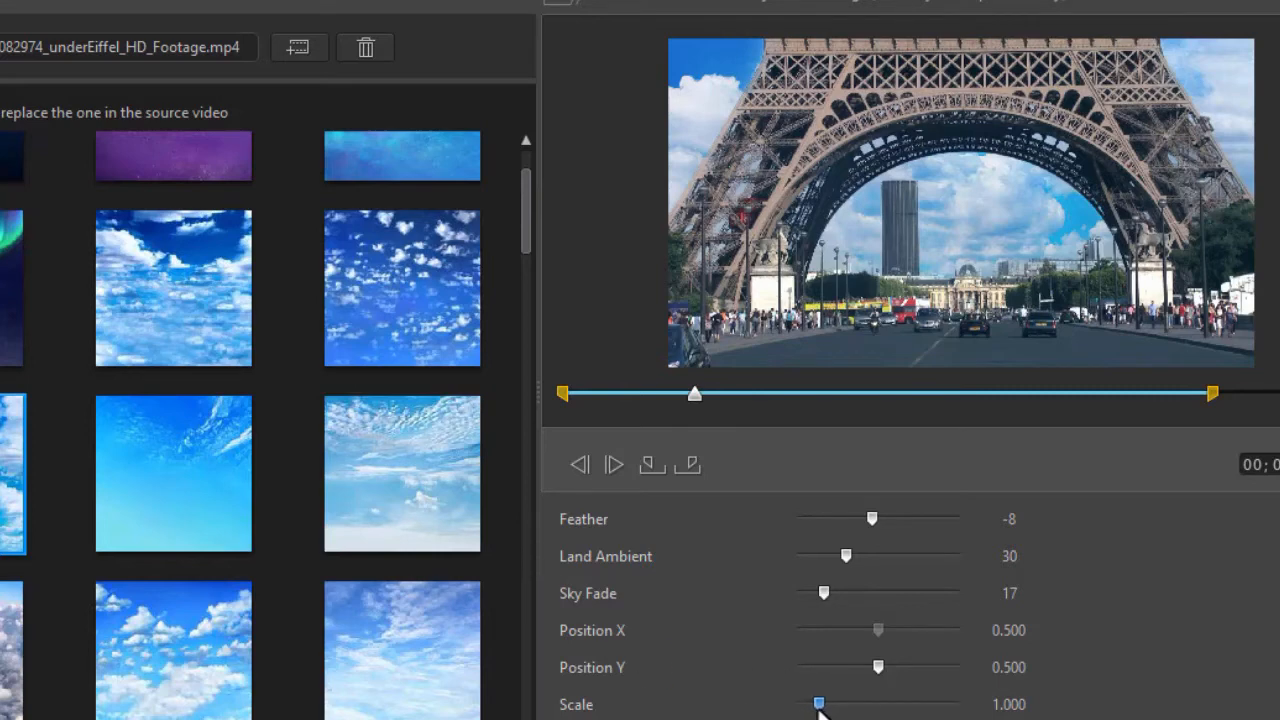
Step: Enlarge the replacement sky to a Scale of 1.720 and set its Position X to 0.341
drag(820, 708, 820, 708)
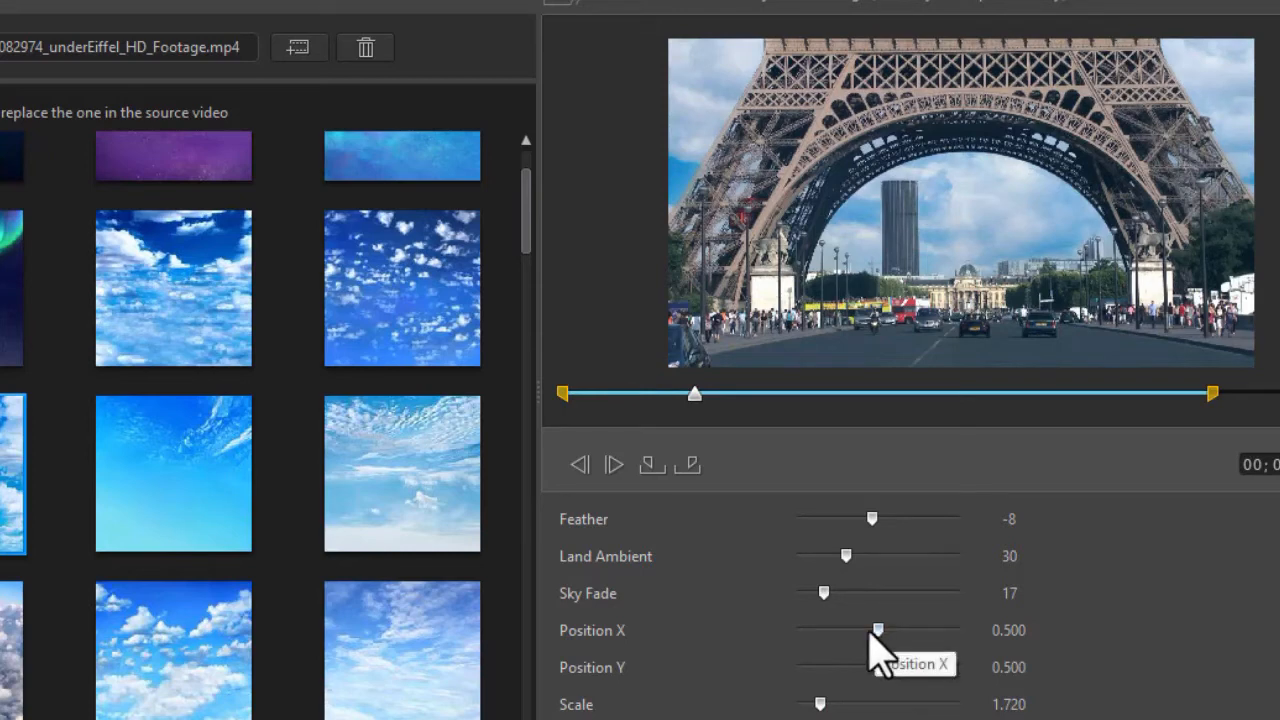
drag(878, 631, 869, 631)
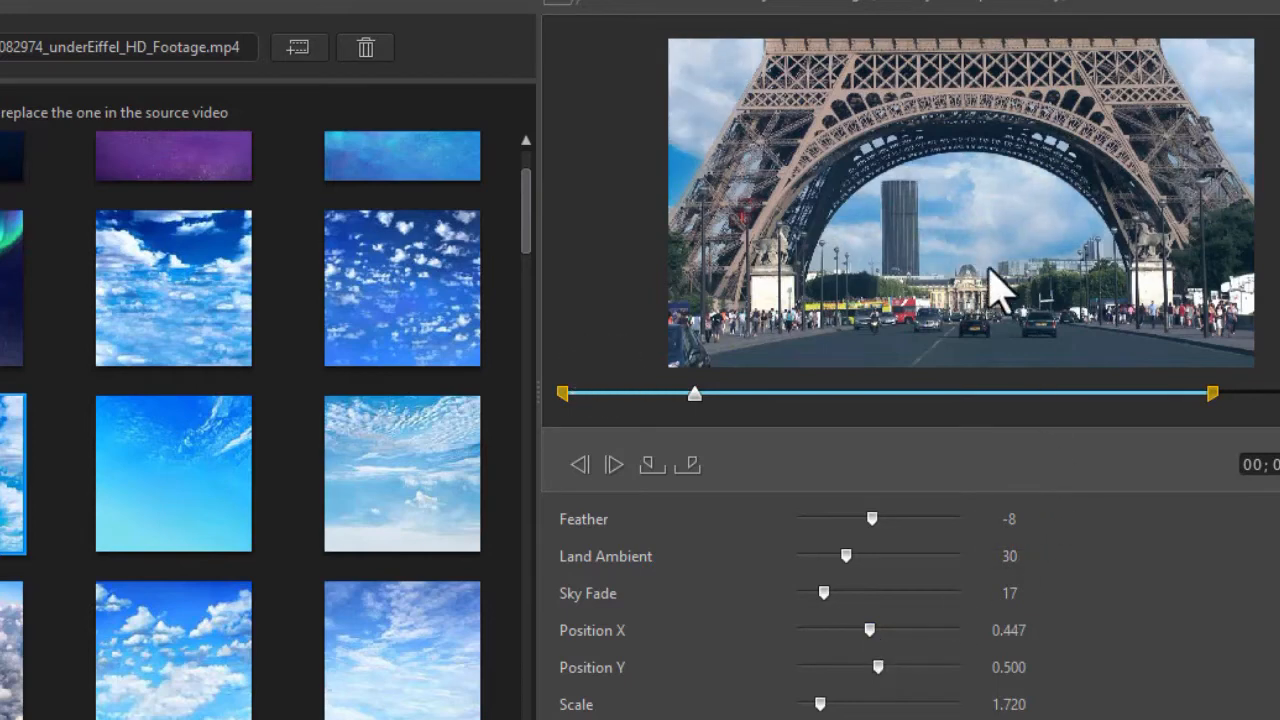
click(853, 633)
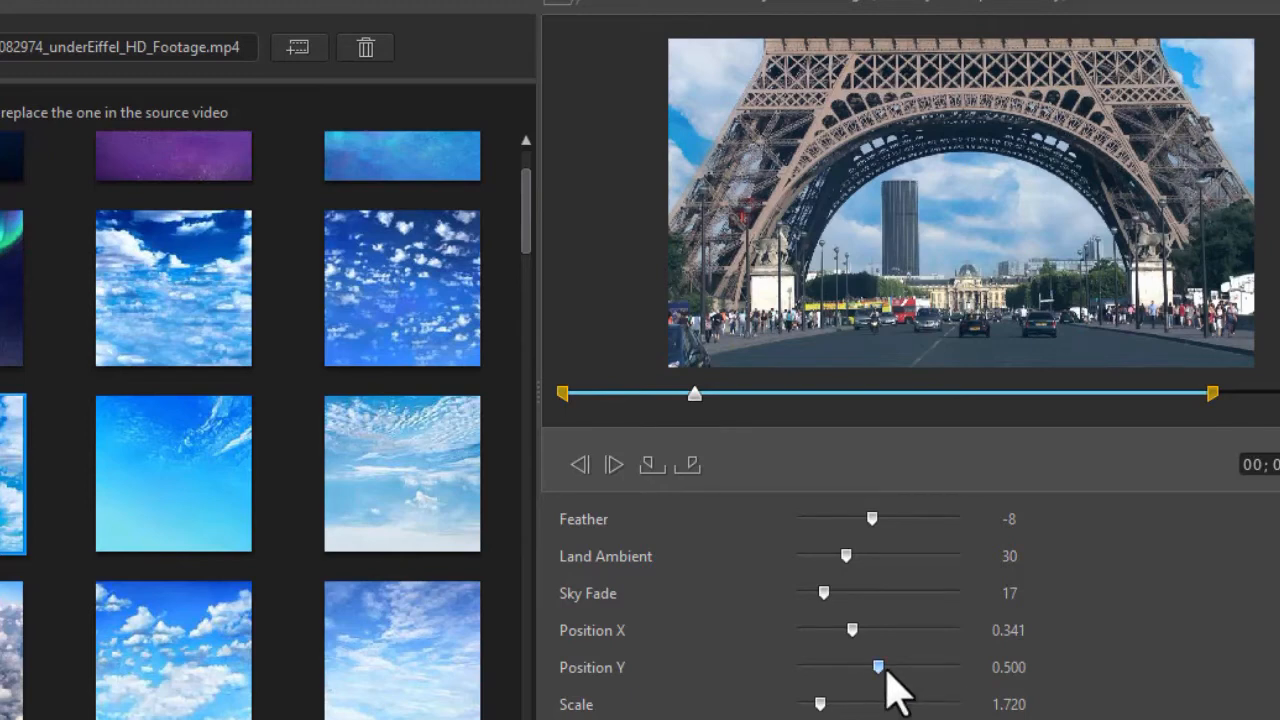
Step: Set the replacement sky's Position Y to 0.364 and return its Scale to 1.000
click(889, 667)
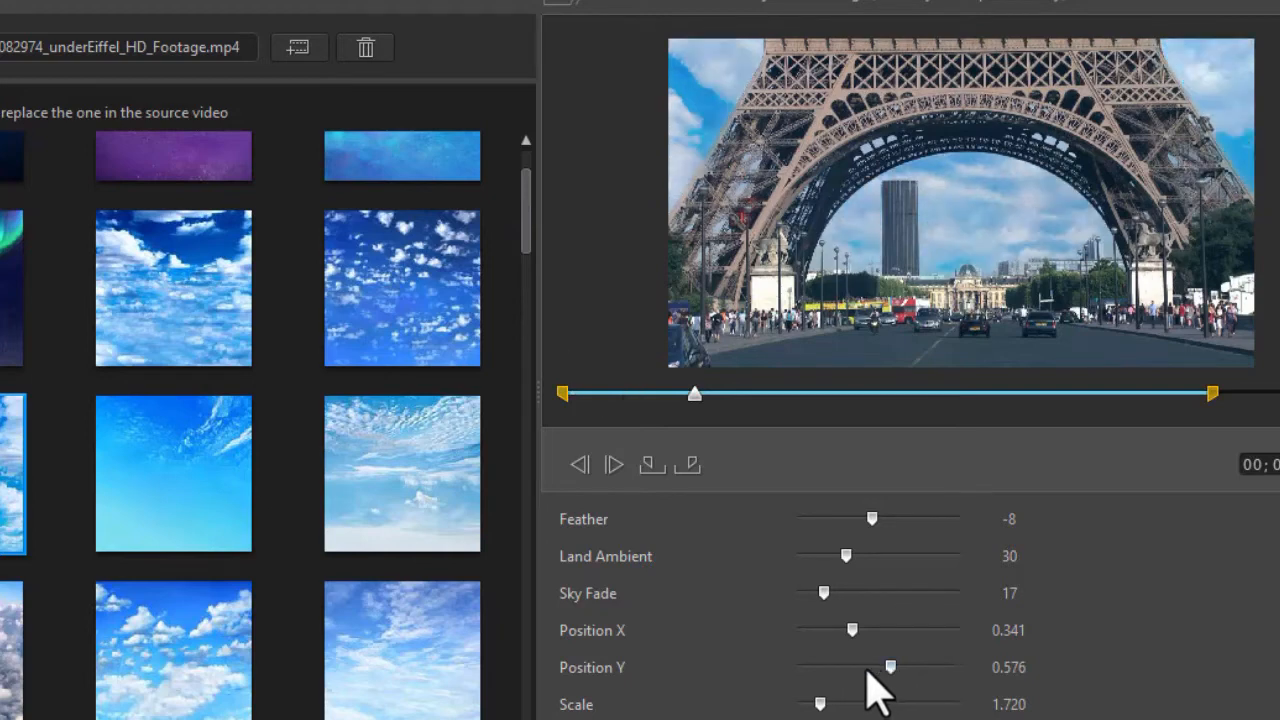
click(856, 667)
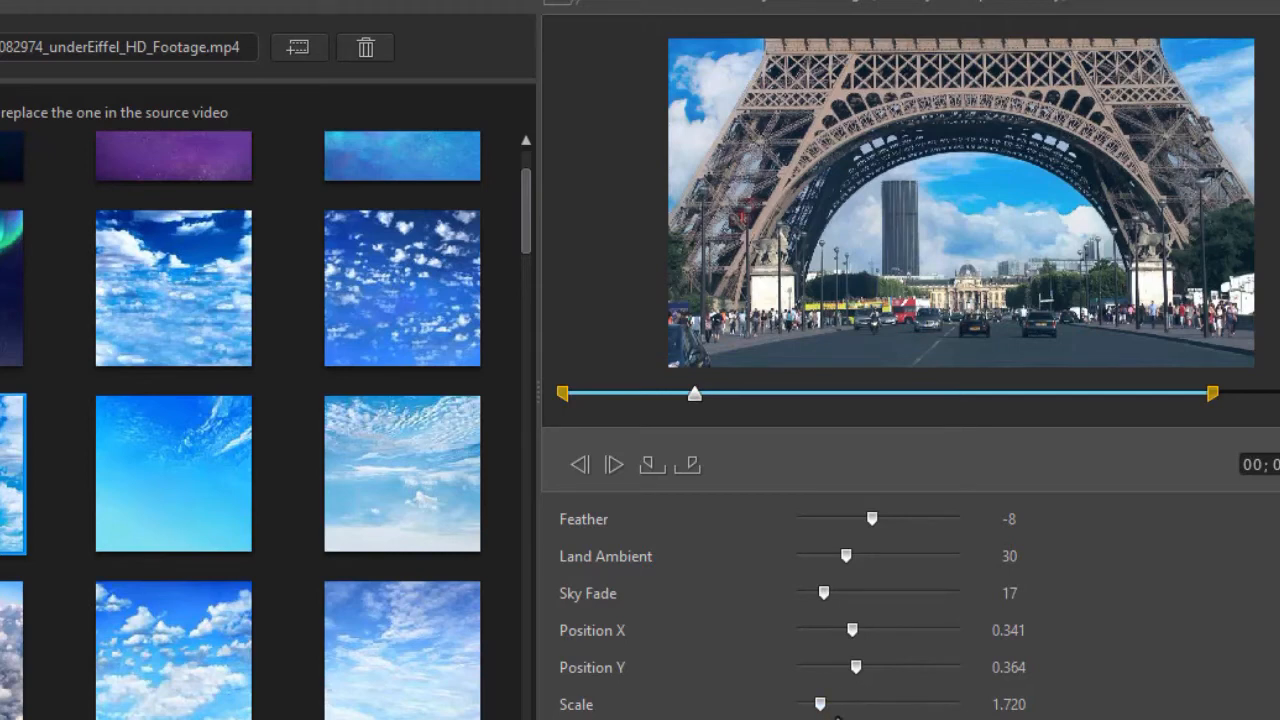
drag(775, 705, 775, 705)
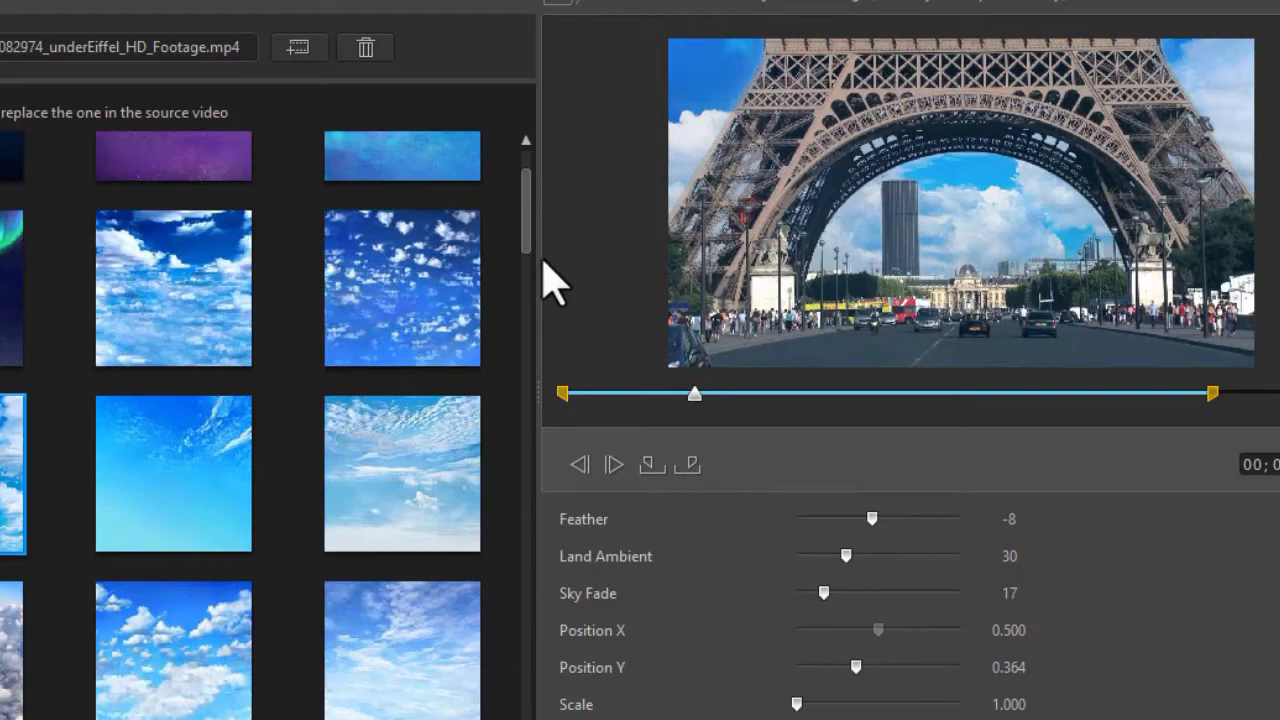
Step: Apply the teal sky with the full rainbow arc and browse on to the sunset skies
drag(524, 236, 569, 443)
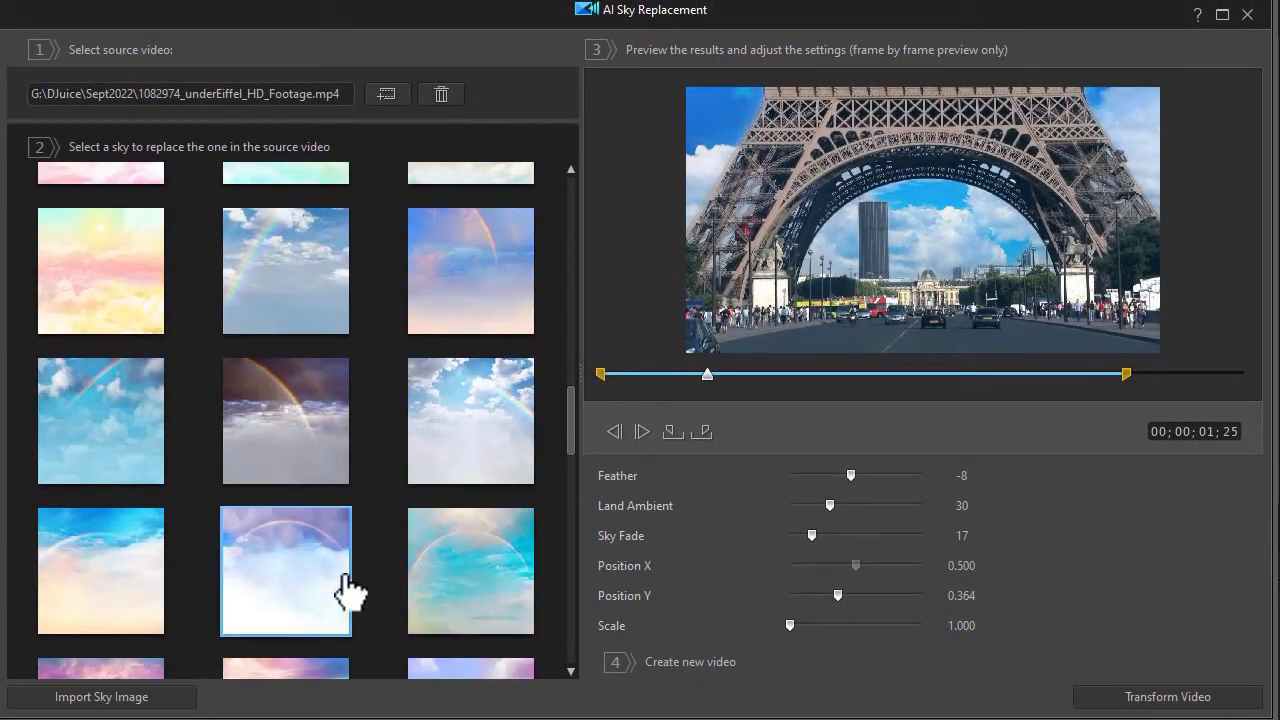
click(482, 572)
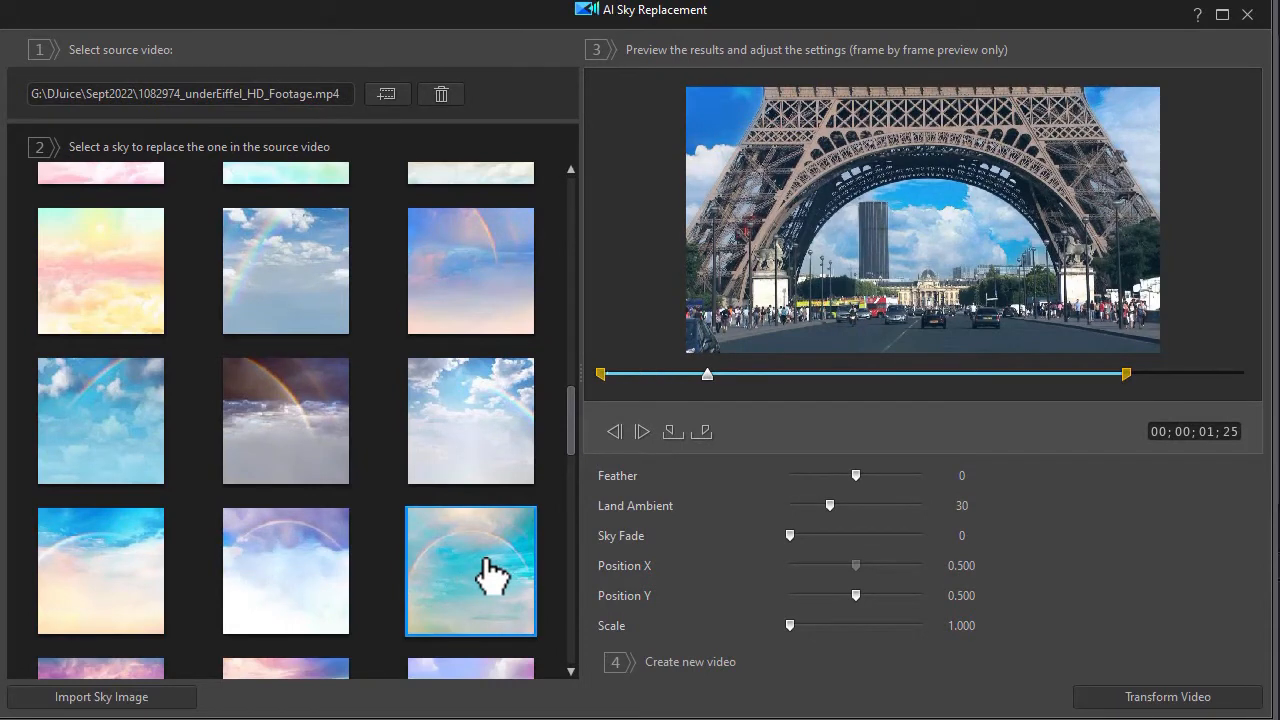
drag(572, 436, 578, 655)
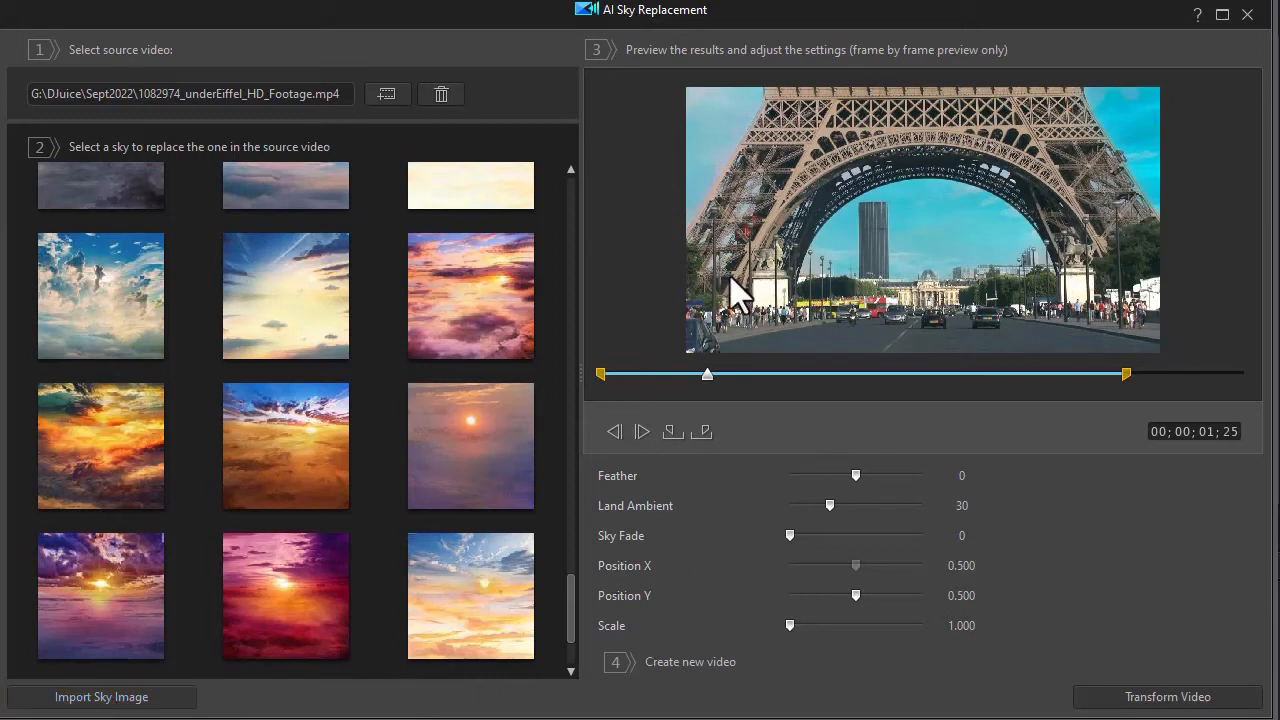
Step: Load the 1806292_valleyFarAndWide clip from the media library as source video and apply the blue-and-orange sky with the low sun
click(393, 95)
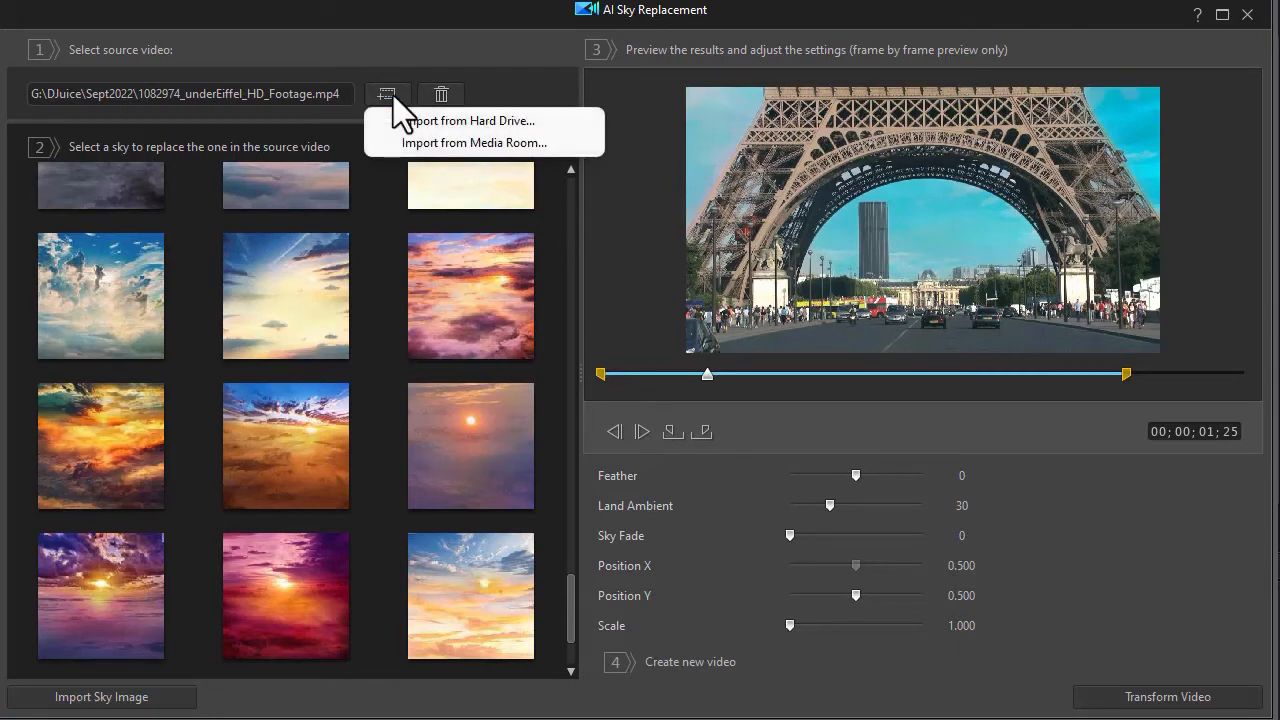
click(424, 142)
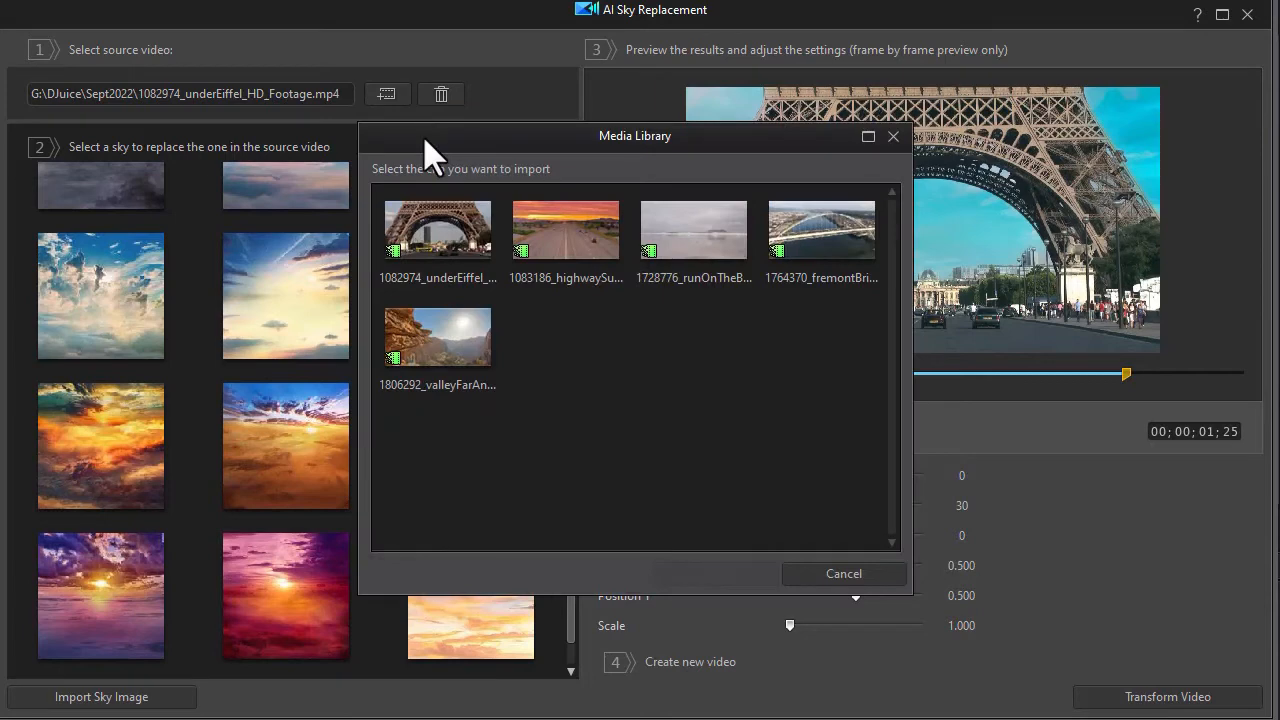
double_click(471, 345)
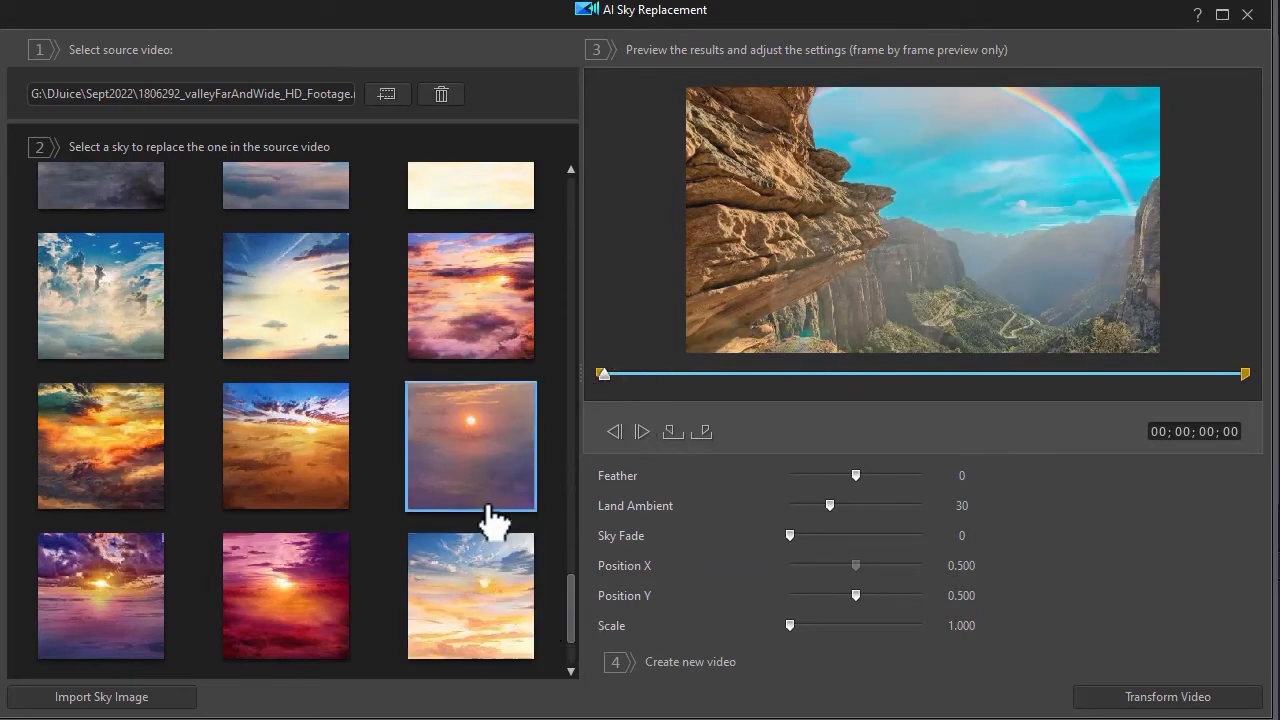
click(505, 603)
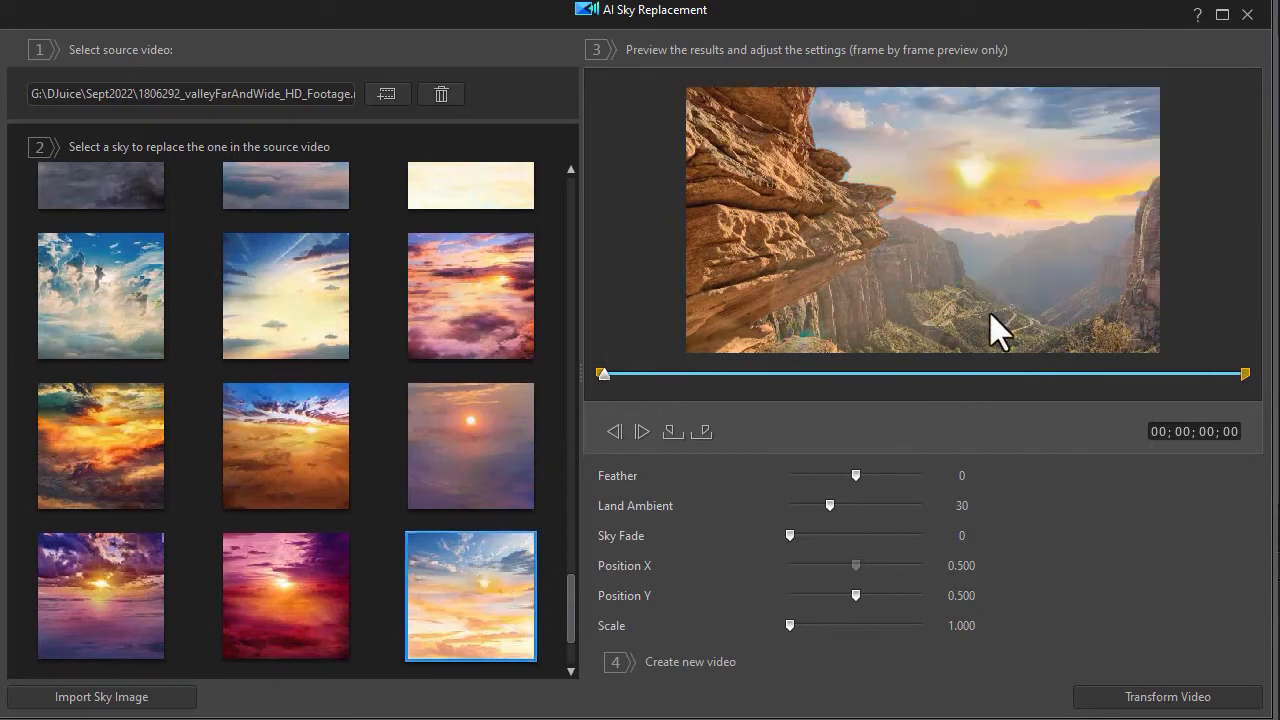
Step: At 00;00;09;26, set the replacement sky's Scale to 1.417, Position X to 0.129 and Position Y to 0.402 to align the suns
click(926, 374)
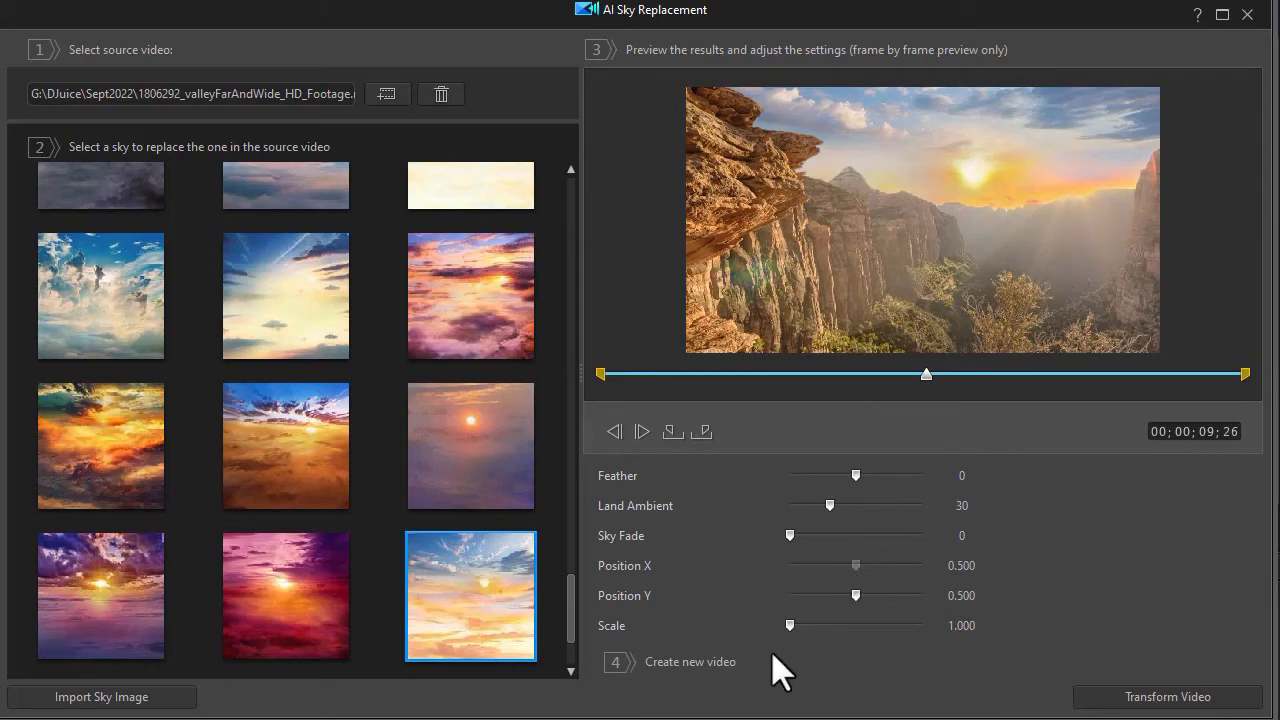
drag(801, 629, 801, 629)
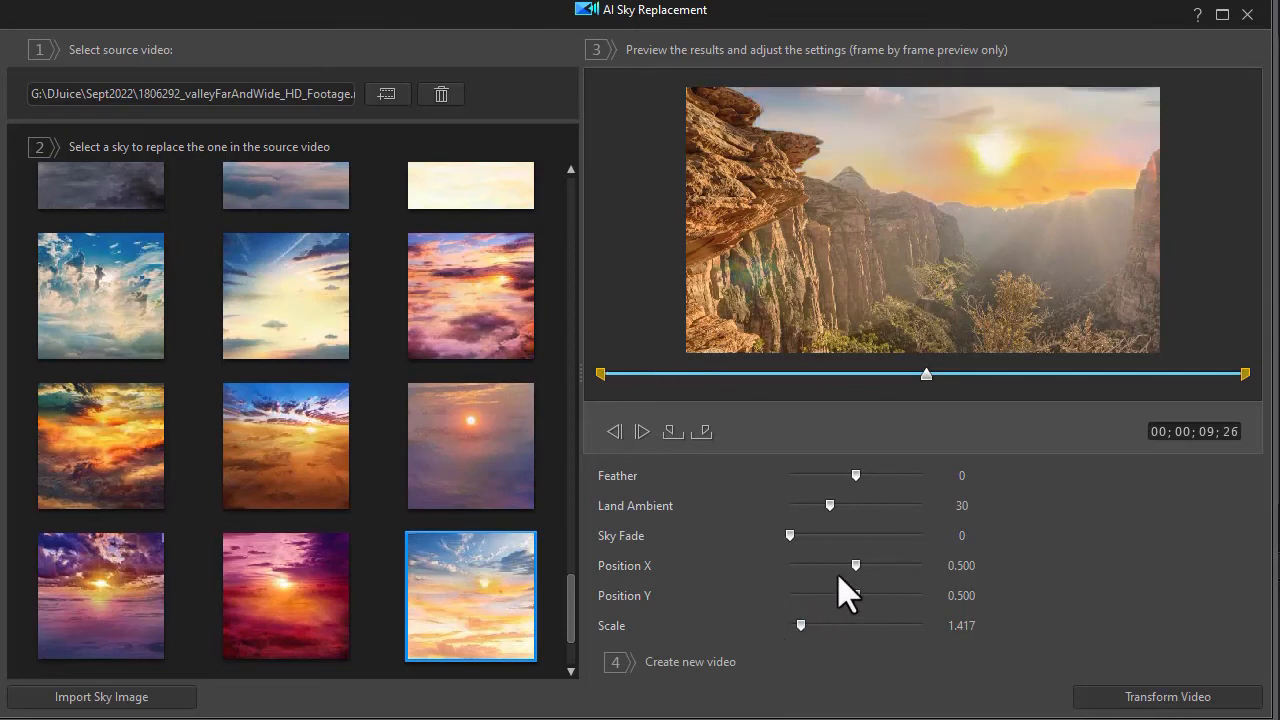
drag(852, 563, 846, 563)
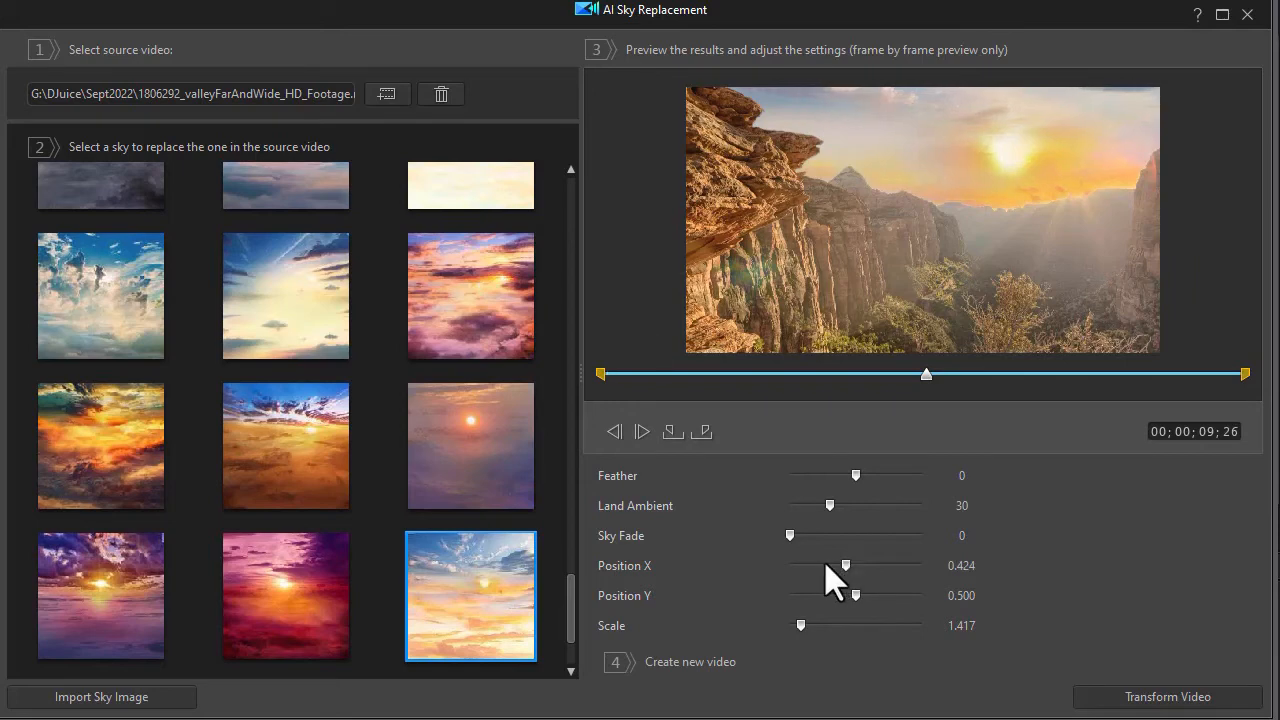
click(817, 565)
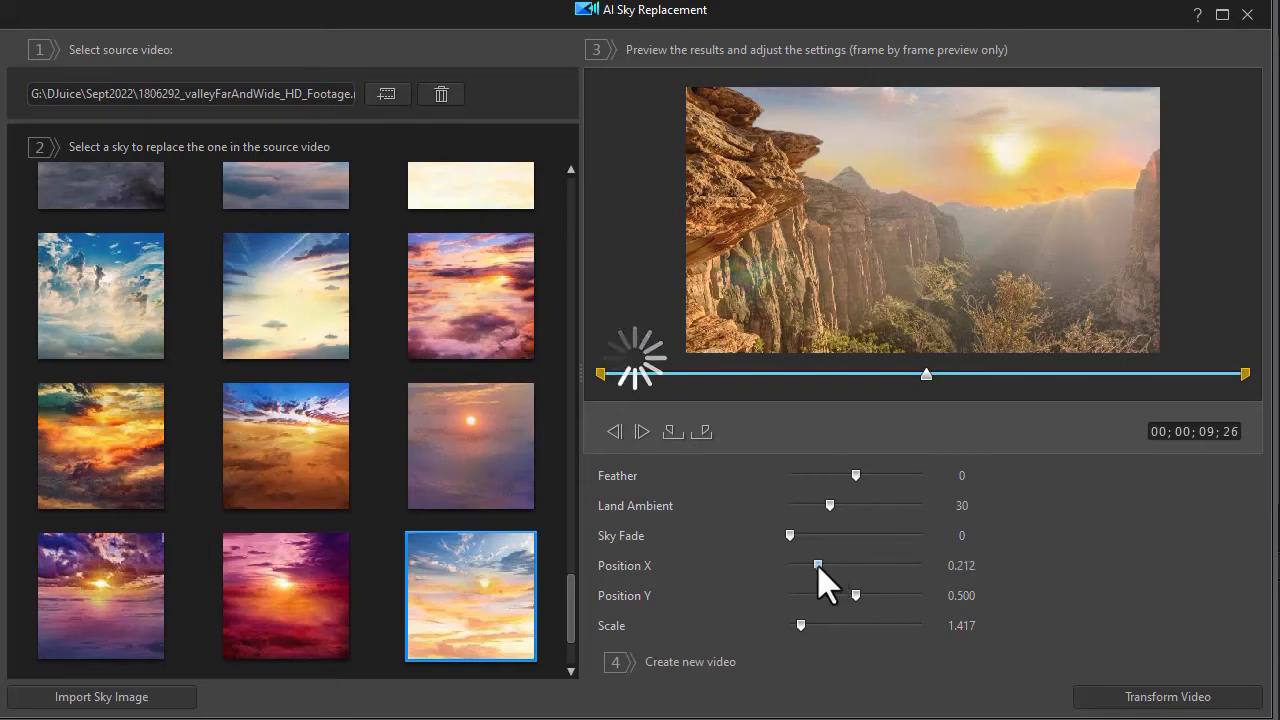
click(807, 566)
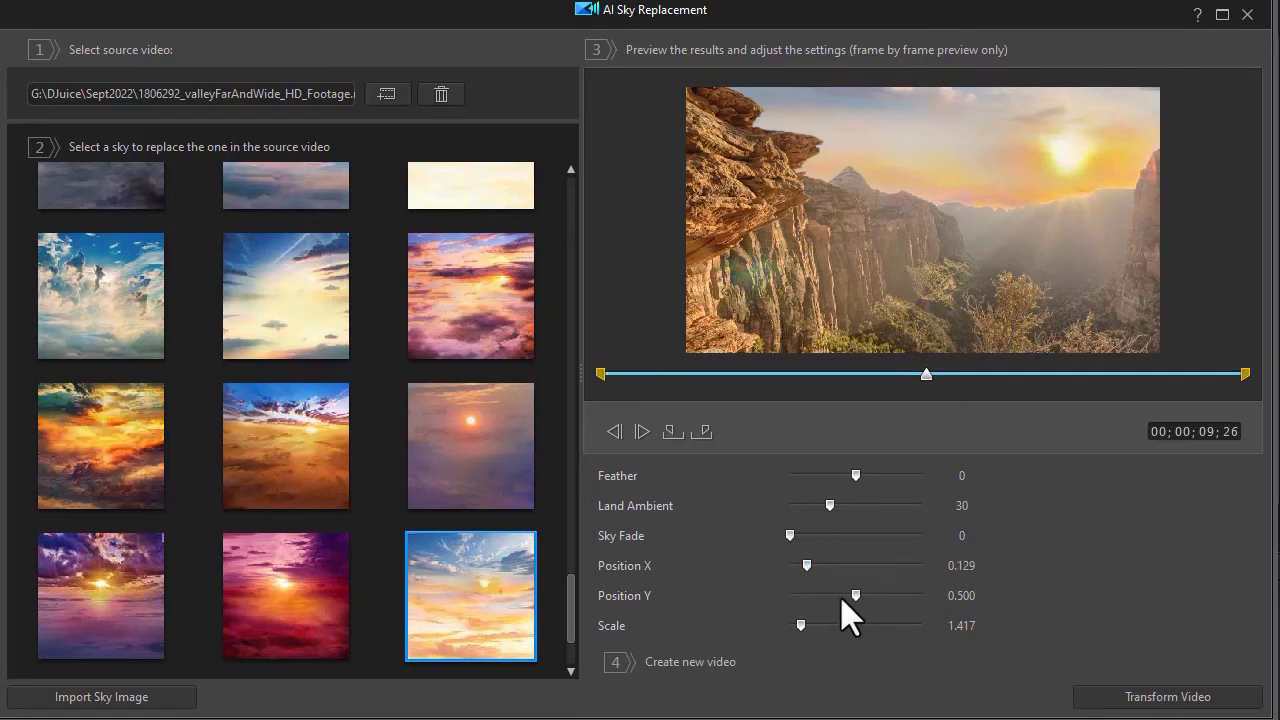
click(842, 595)
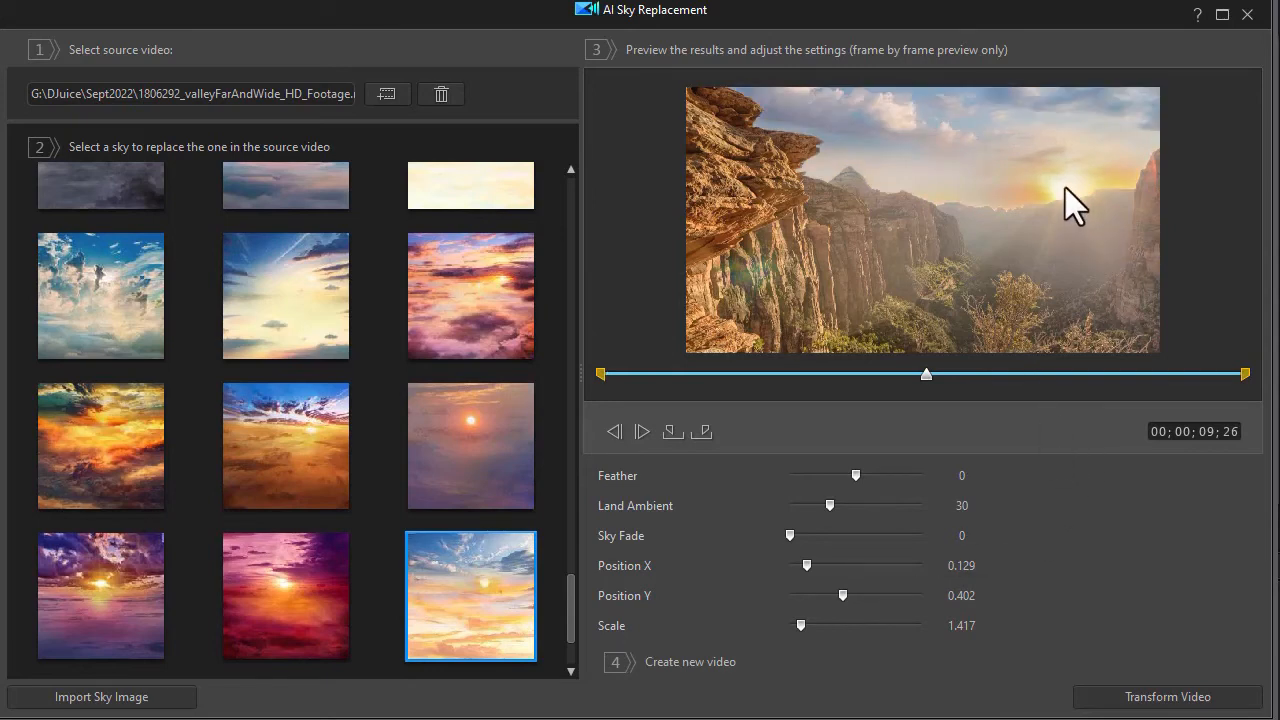
Step: Preview the valley clip's replaced sky at 00;00;13;29, 00;00;16;04 and 00;00;09;29 to check how the sun lines up
click(1060, 374)
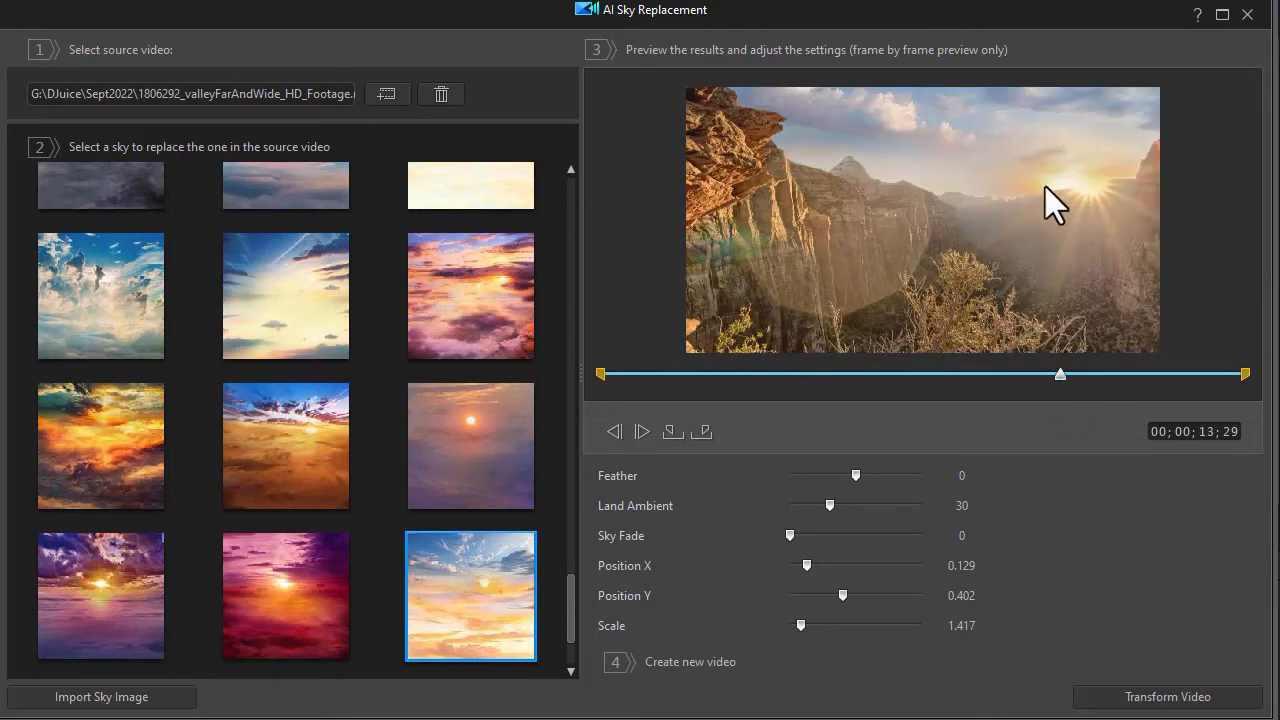
click(1130, 374)
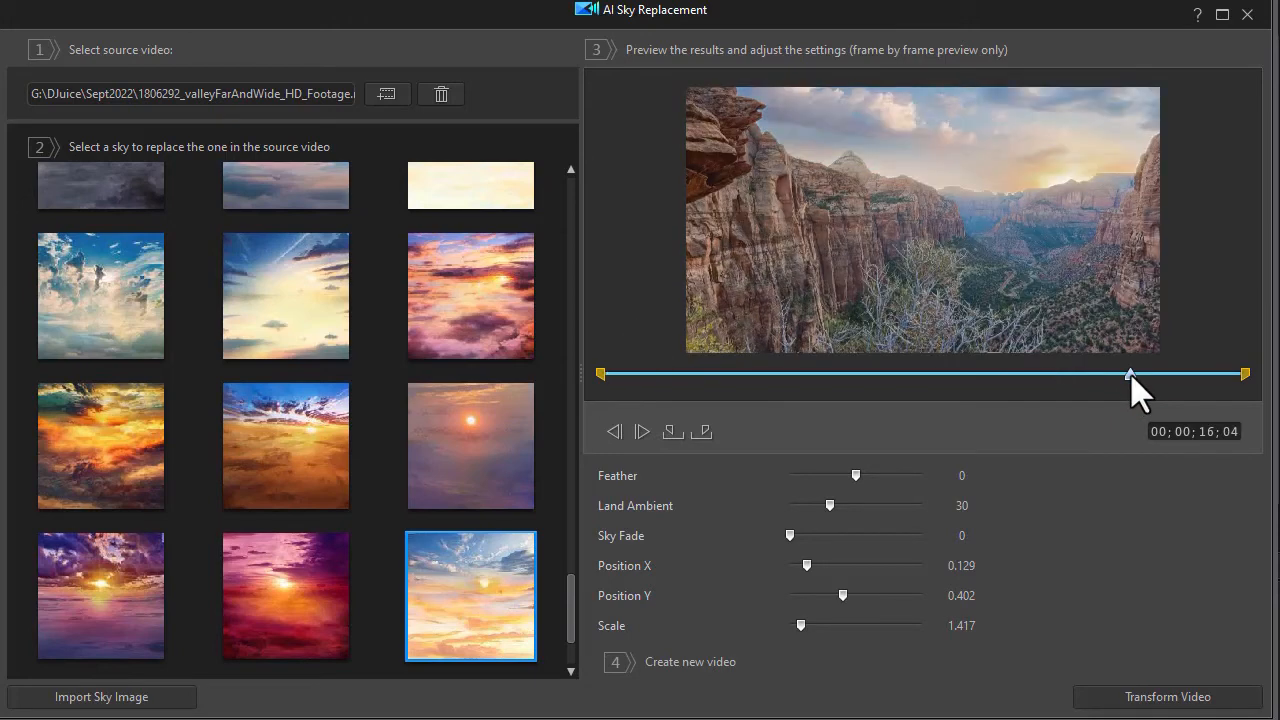
click(929, 374)
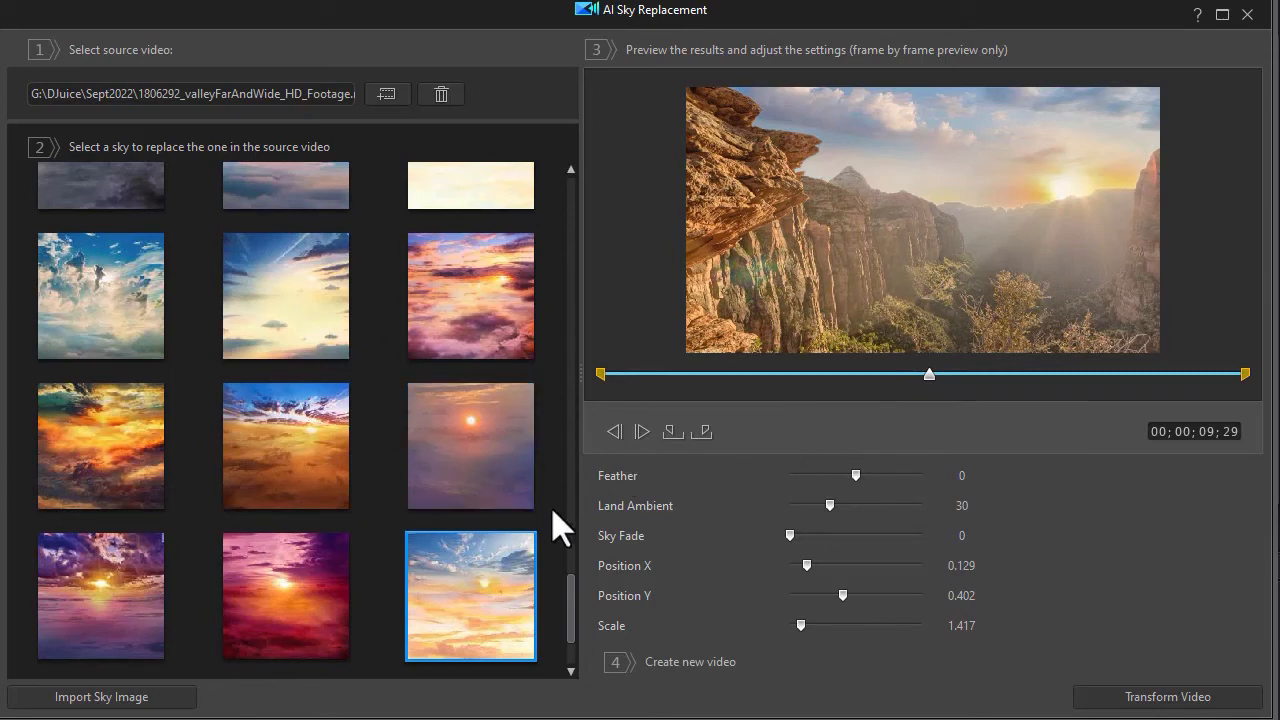
Step: Apply the purple meteor-shower night sky and load the 1728776_runOnTheBeach clip from the media library as source video
drag(571, 600, 580, 526)
click(490, 492)
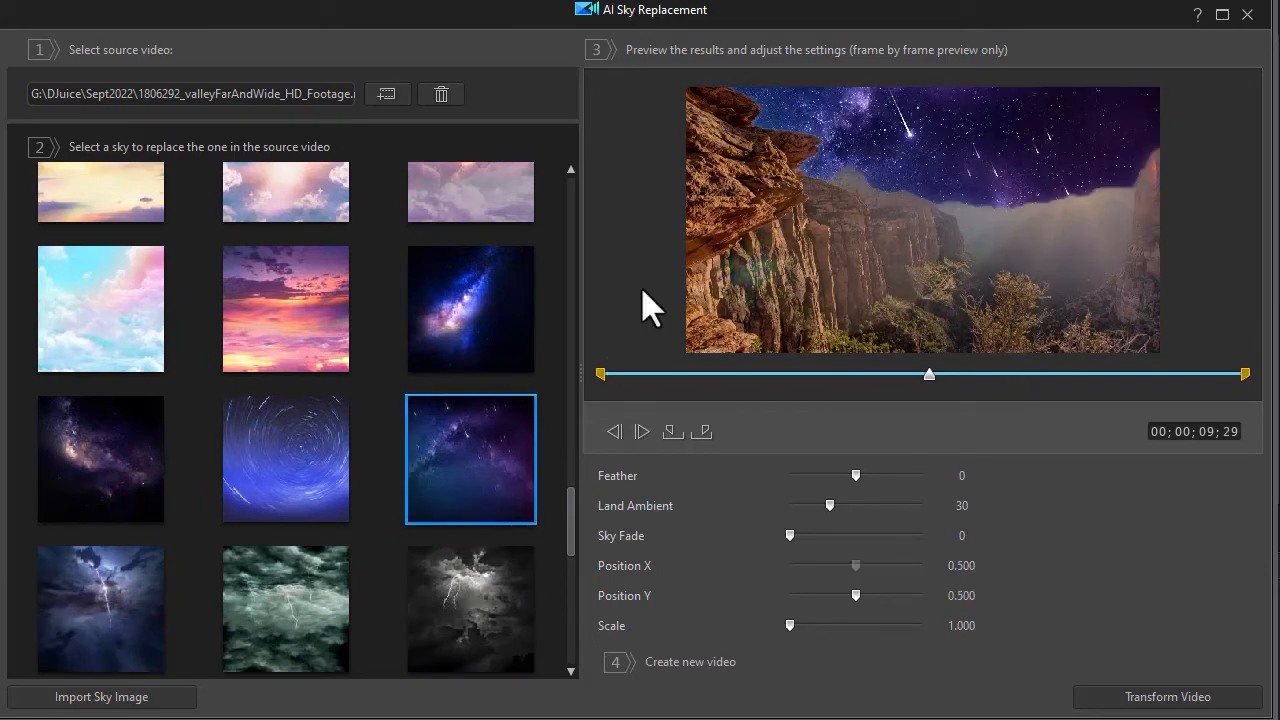
click(386, 94)
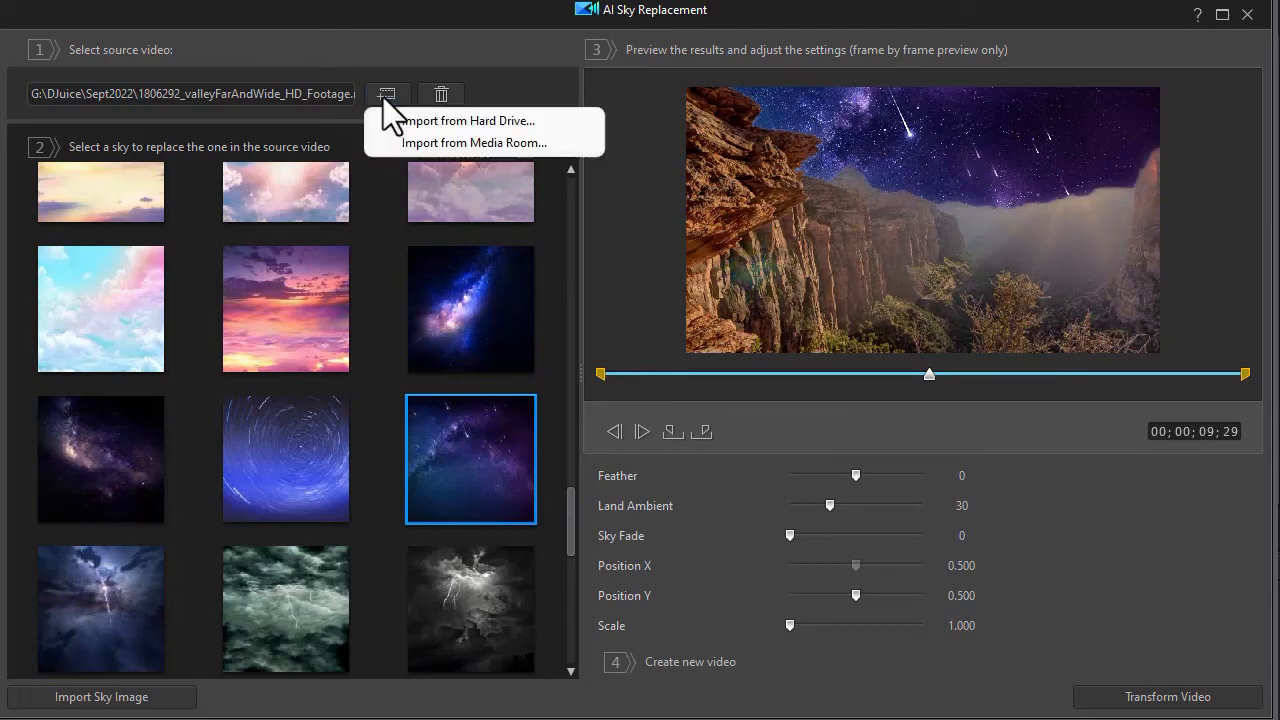
click(414, 142)
click(709, 238)
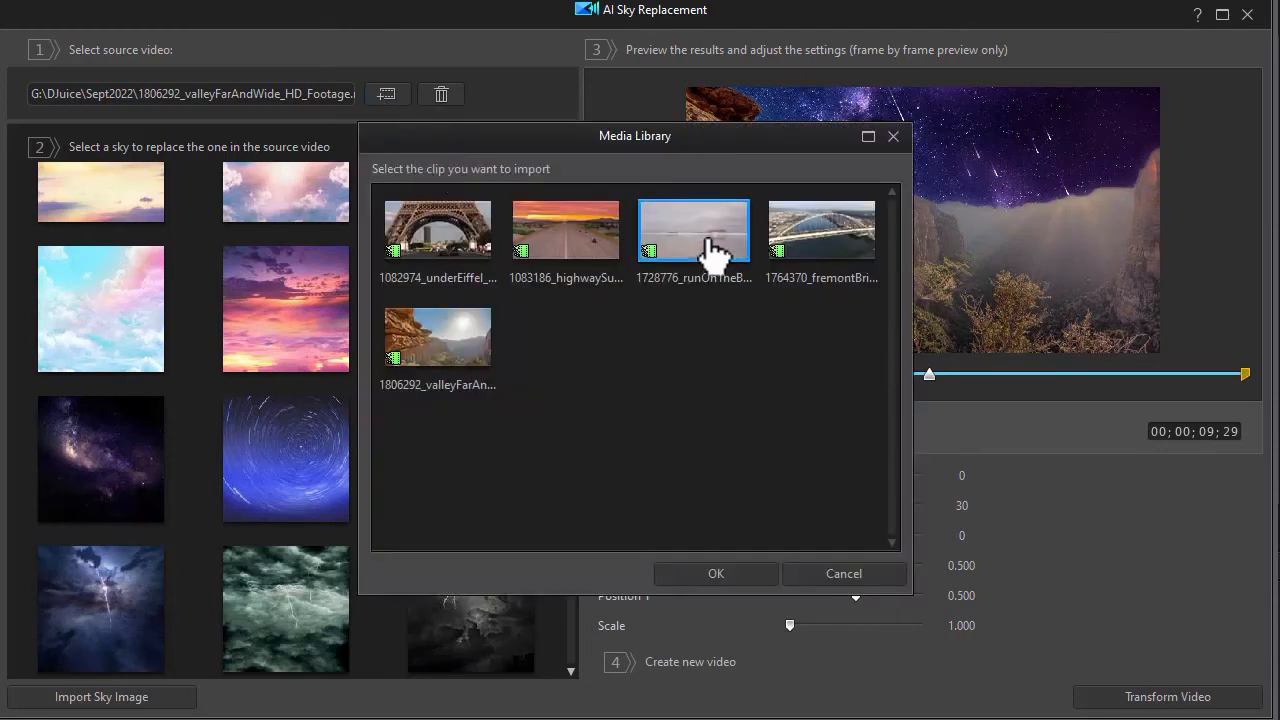
click(722, 571)
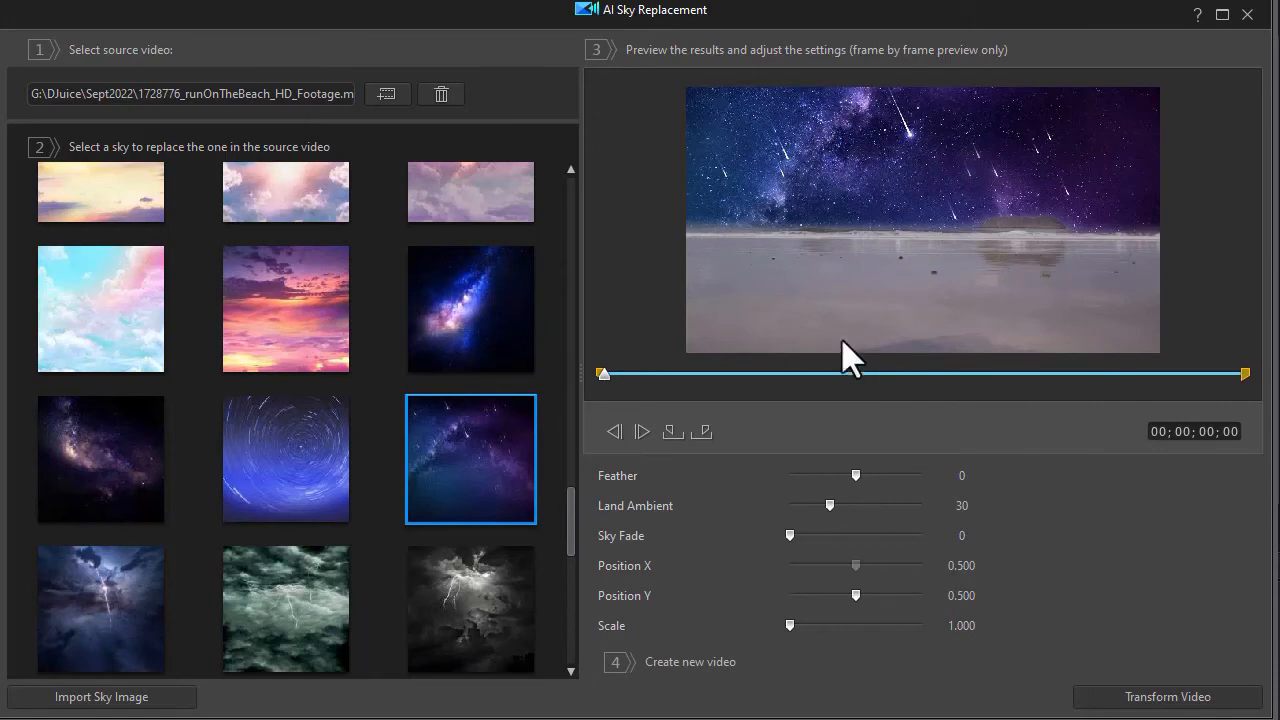
Step: Try Feather values of -56 and 21 on the runners at 00;00;13;06 and check the frame at 00;00;16;08
click(1030, 375)
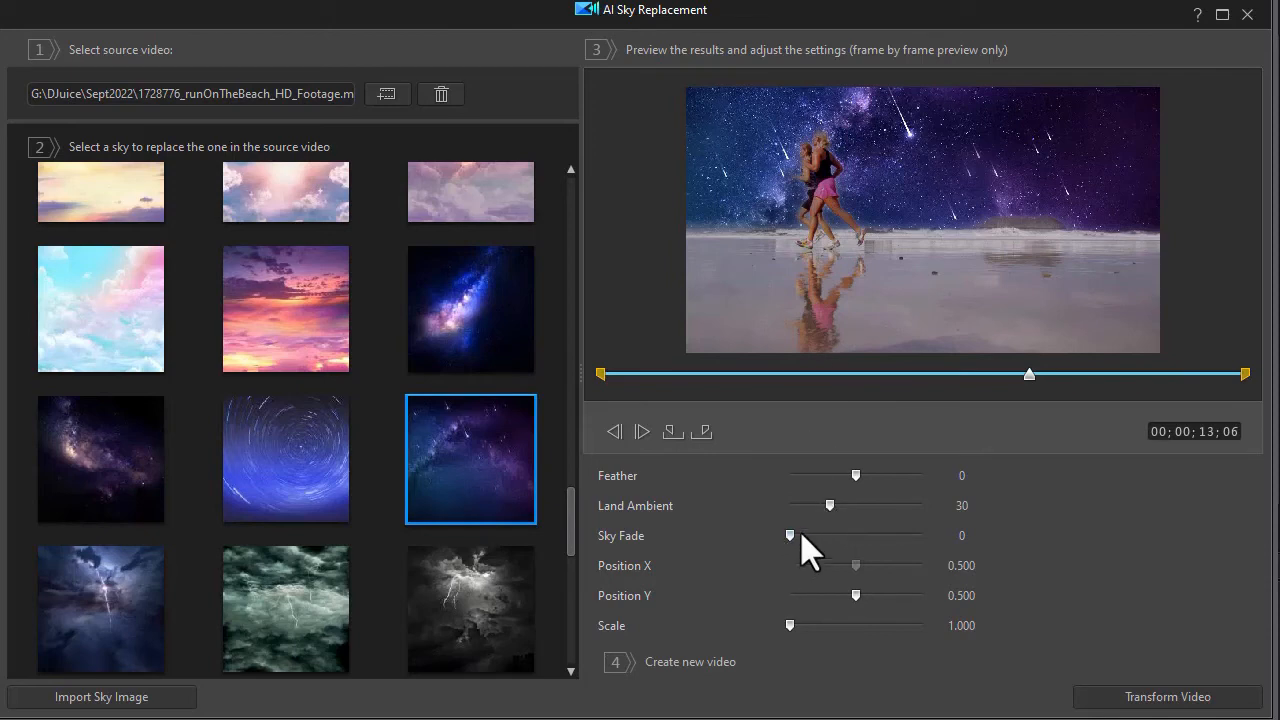
drag(855, 475, 819, 474)
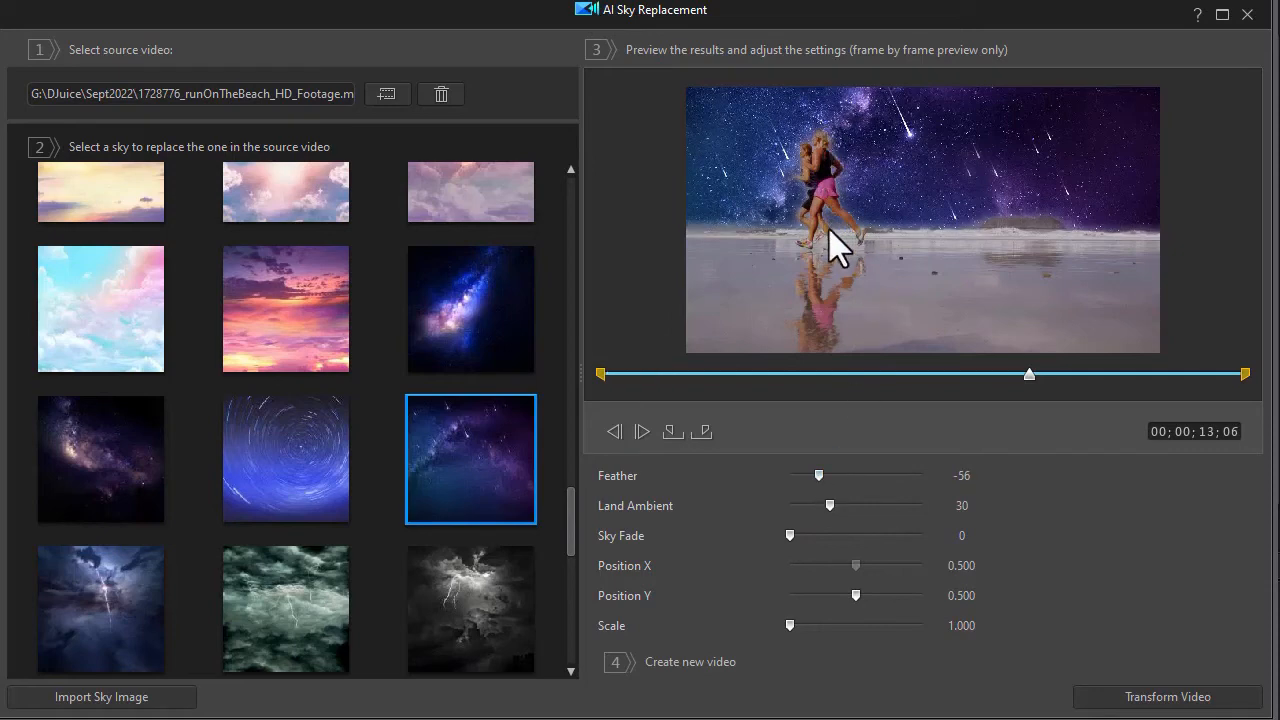
click(871, 476)
click(1128, 375)
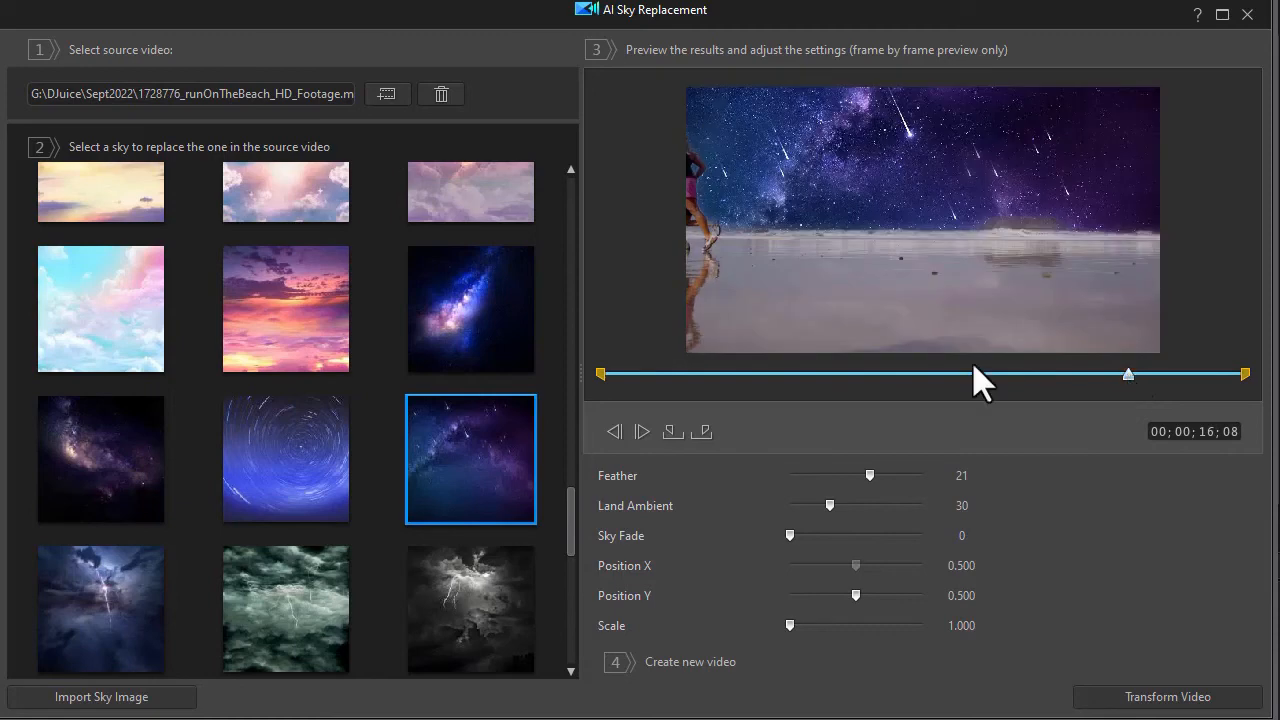
Step: Apply the pastel pink-and-blue cloud sky to the beach clip, previewed at 00;00;08;18, and transform the video
click(881, 376)
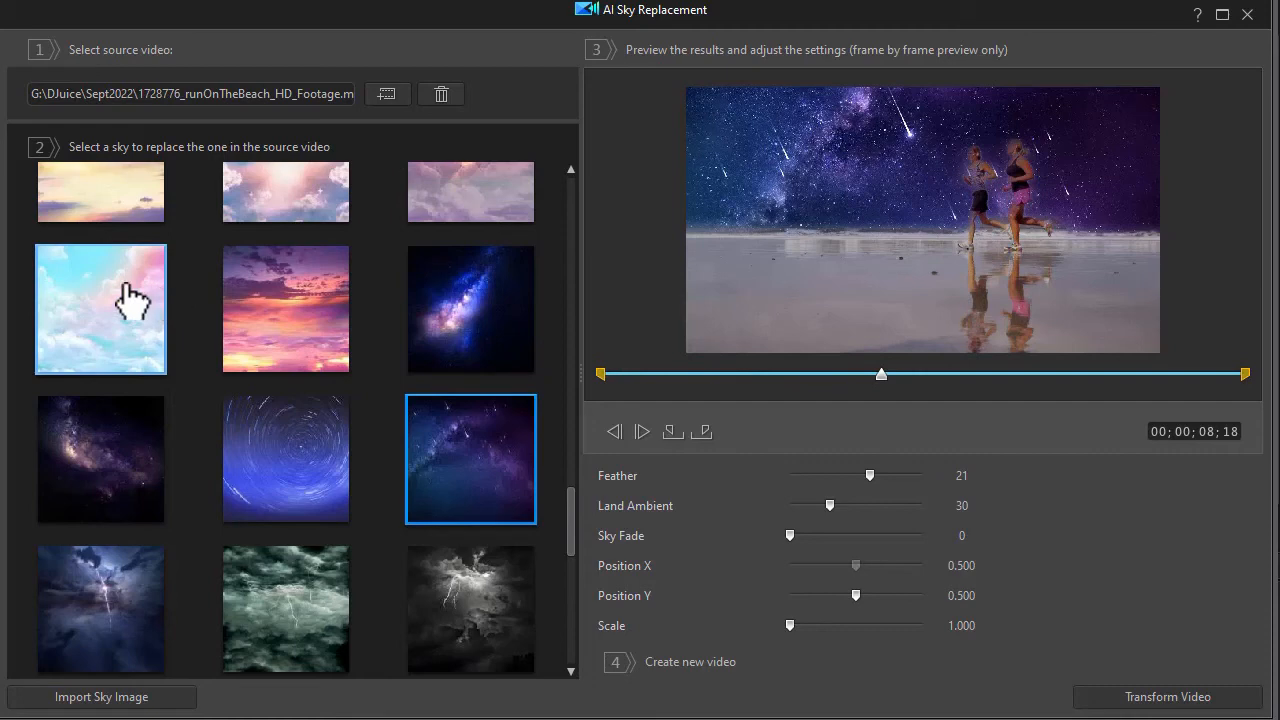
click(88, 282)
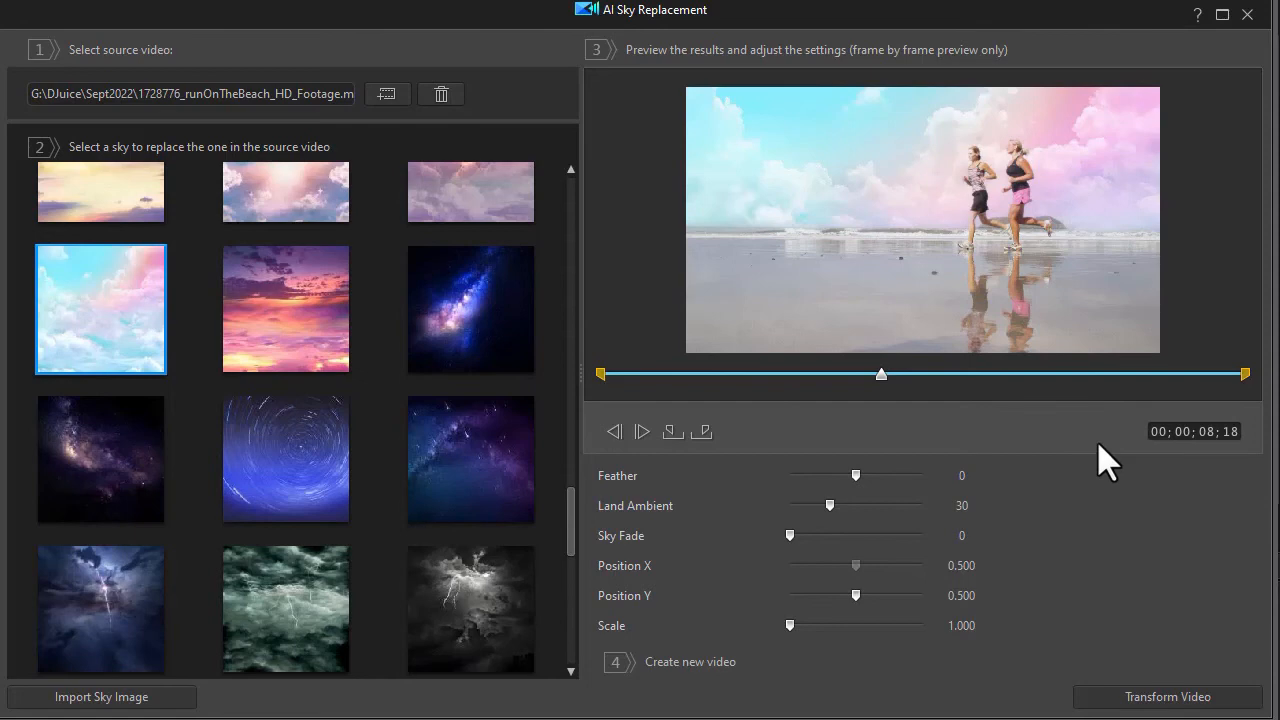
click(1153, 701)
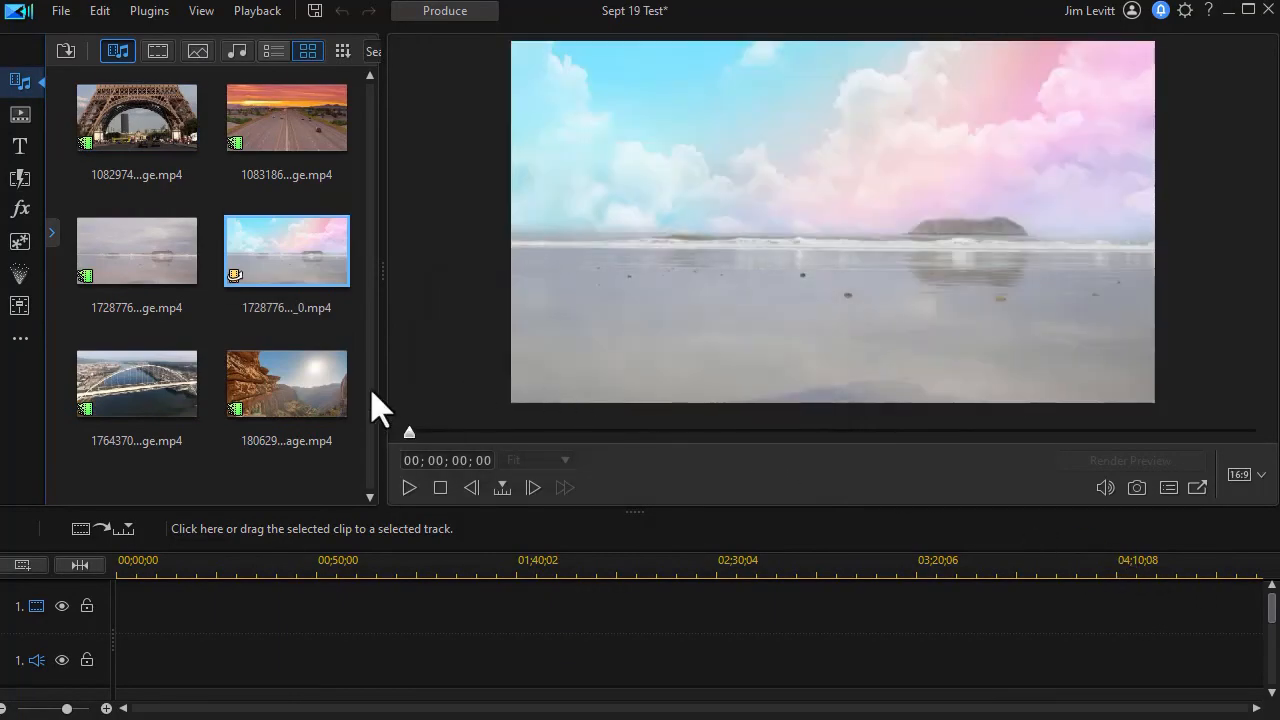
Step: Open the file location of the transformed beach clip from the media library
right_click(288, 251)
click(396, 553)
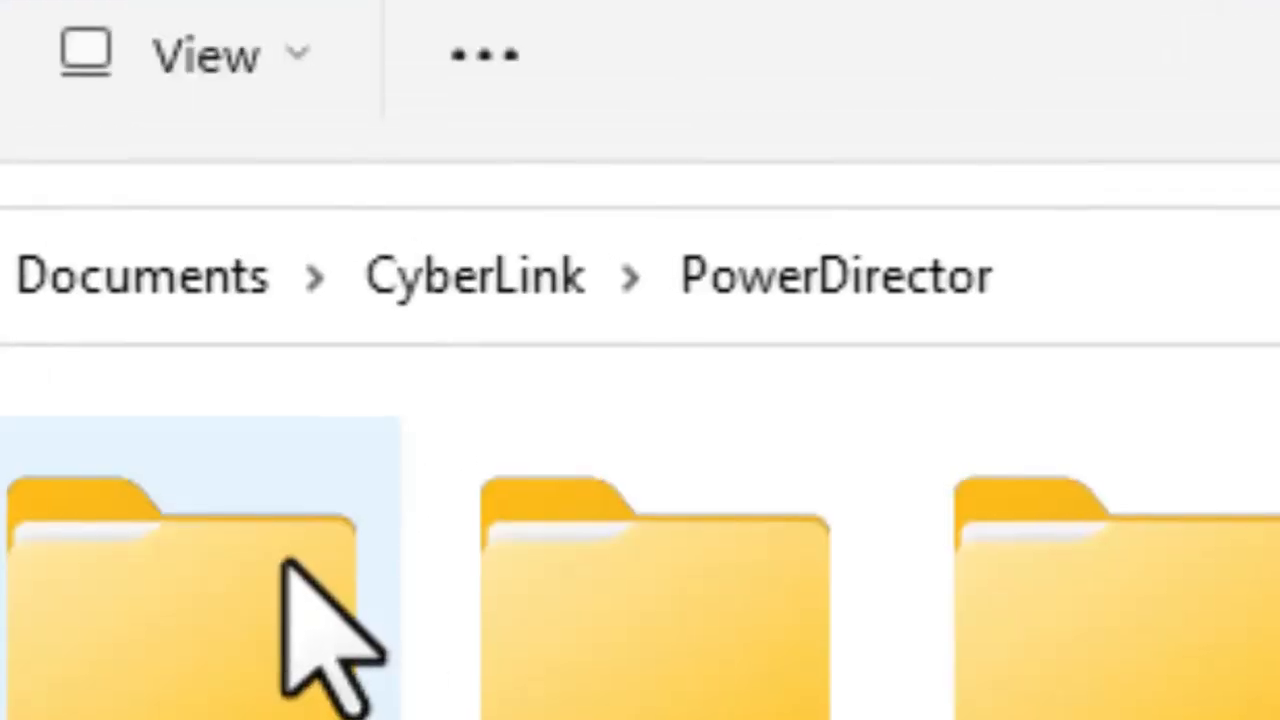